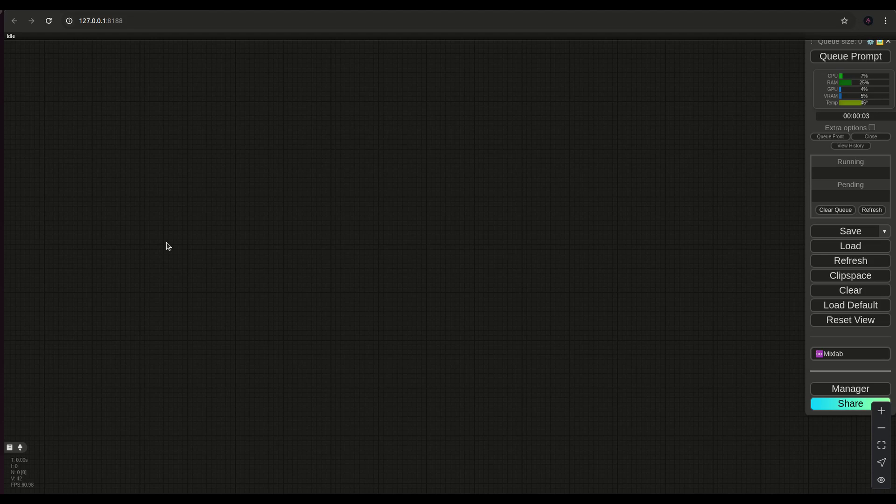
# Step: Add a Load Video (Upload) node found by searching 'vido' and move it up-left
pyautogui.doubleClick(338, 208)
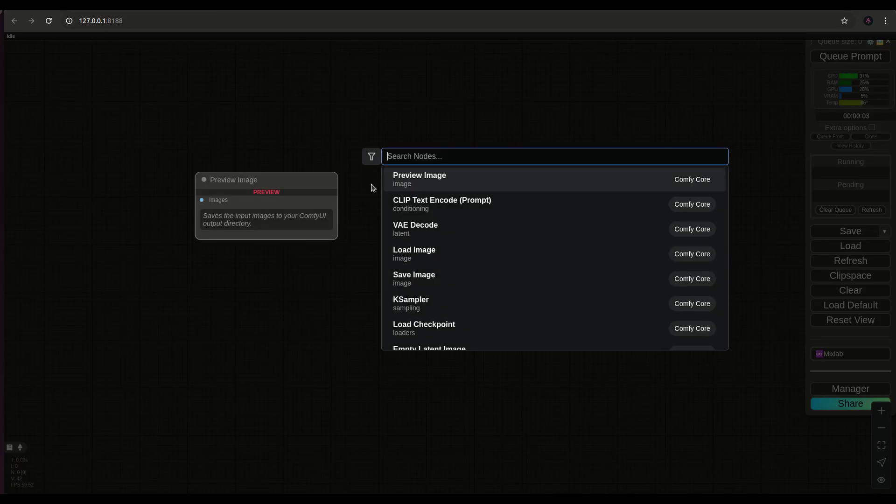
pyautogui.write('v')
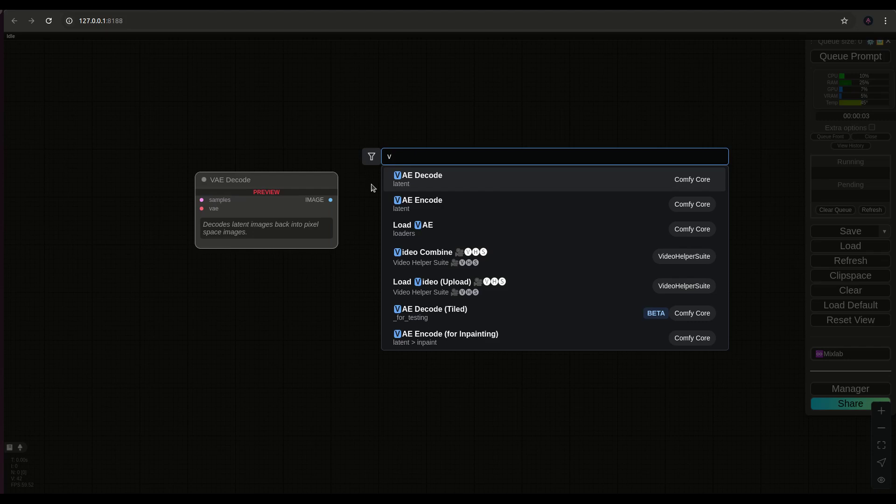
pyautogui.press('BackSpace')
pyautogui.write('vido')
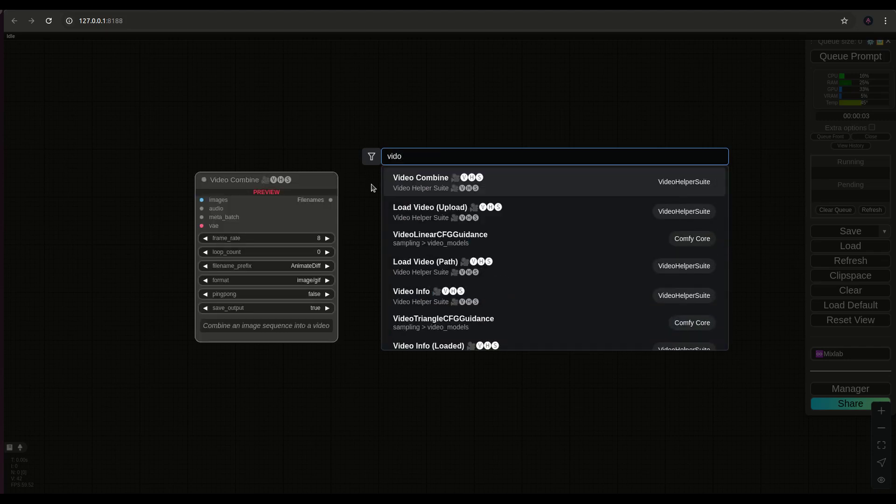
pyautogui.click(403, 211)
pyautogui.moveTo(280, 144); pyautogui.dragTo(226, 98)
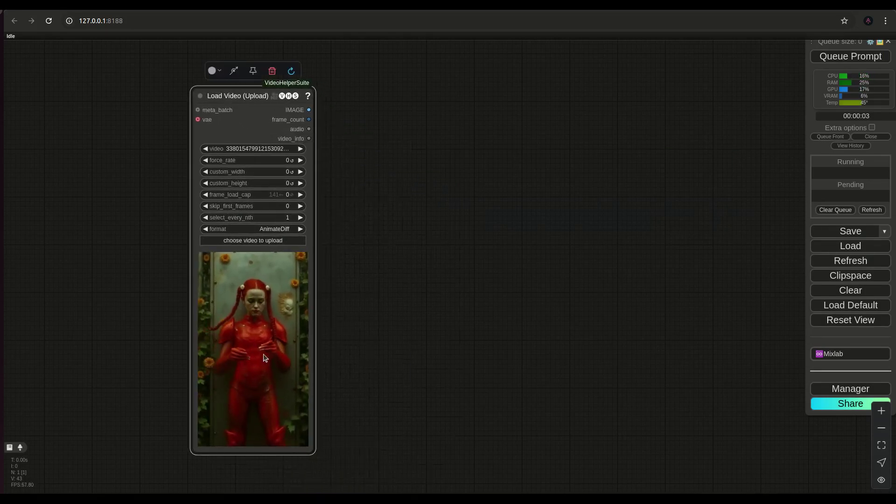
pyautogui.scroll(6, 327, 366)
pyautogui.scroll(-6, 373, 340)
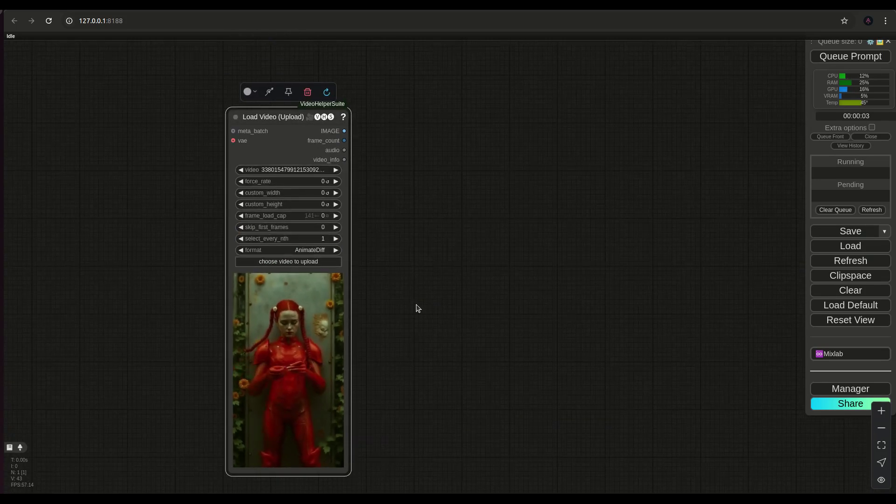
# Step: Add a trial WanFunControlToVideo node, delete it, and shift Load Video further left
pyautogui.doubleClick(478, 229)
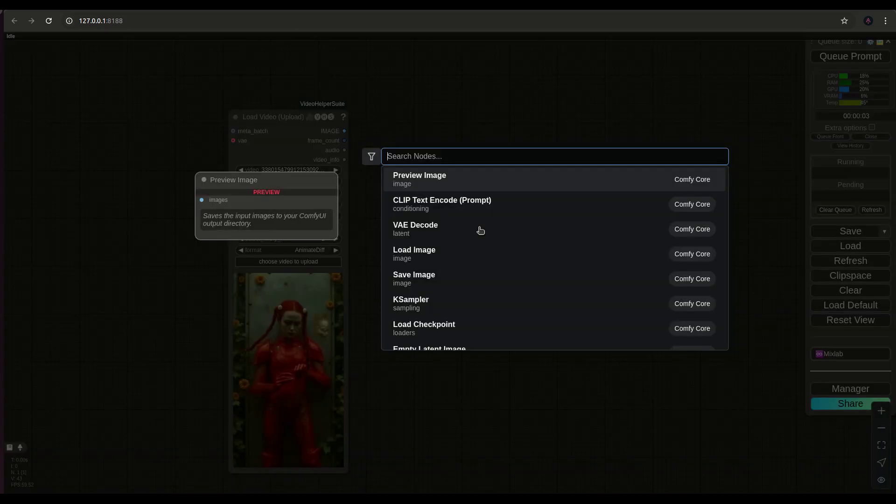
pyautogui.write('wan')
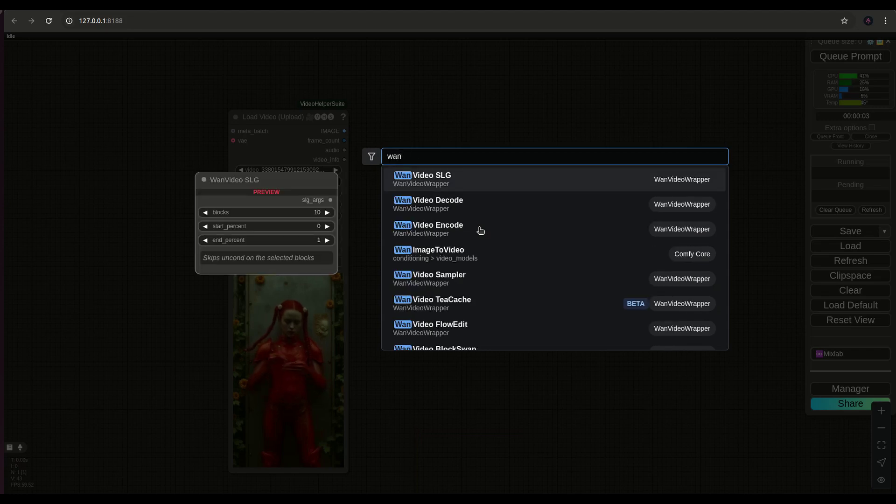
pyautogui.write('fun')
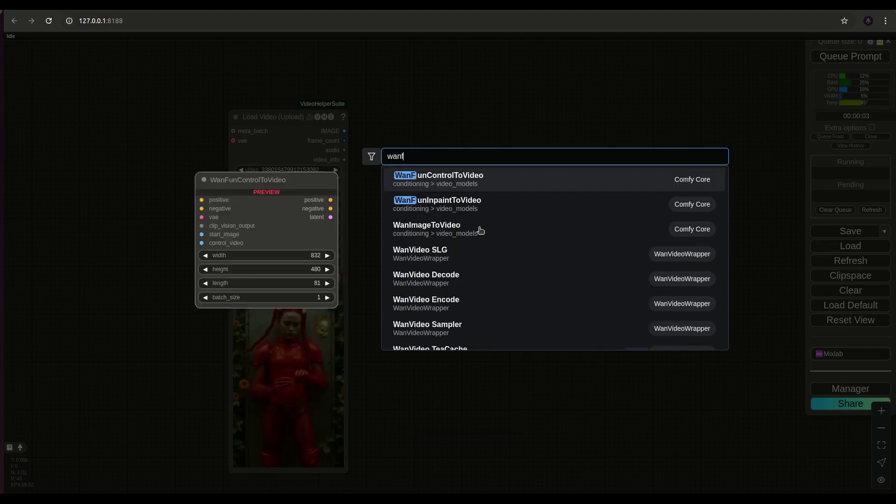
pyautogui.click(466, 182)
pyautogui.moveTo(546, 235); pyautogui.dragTo(466, 326)
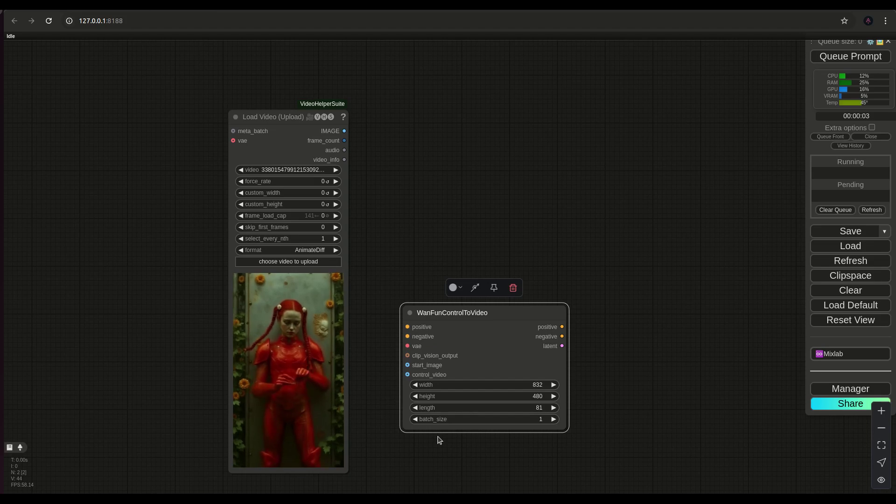
pyautogui.moveTo(487, 345); pyautogui.dragTo(485, 269)
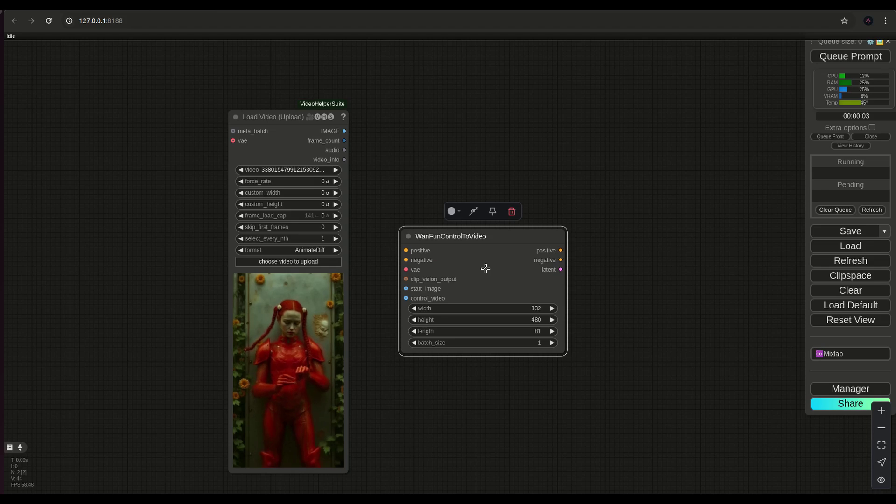
pyautogui.click(511, 214)
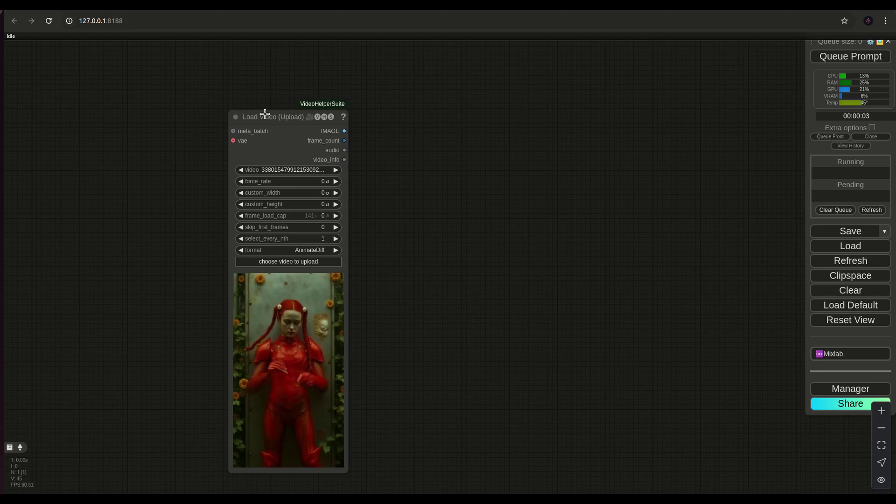
pyautogui.moveTo(262, 116); pyautogui.dragTo(197, 104)
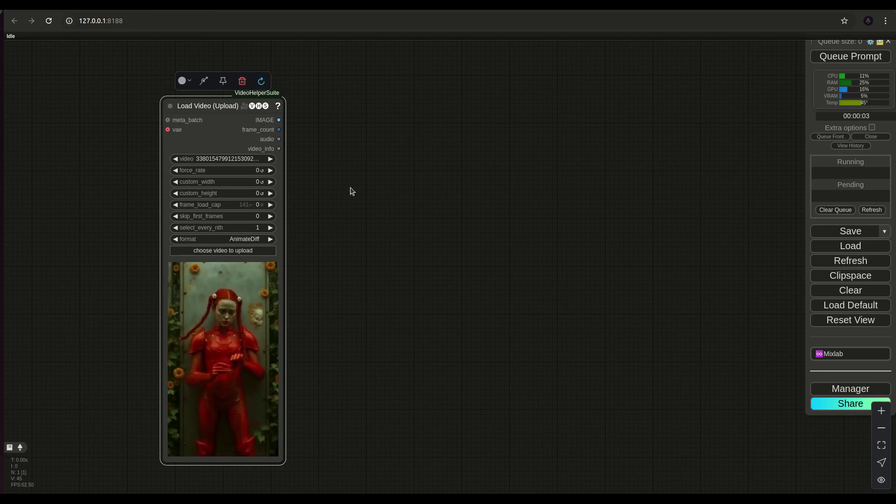
# Step: Add an AIO Aux Preprocessor node from an 'ai' search, placed beside the video loader
pyautogui.doubleClick(413, 153)
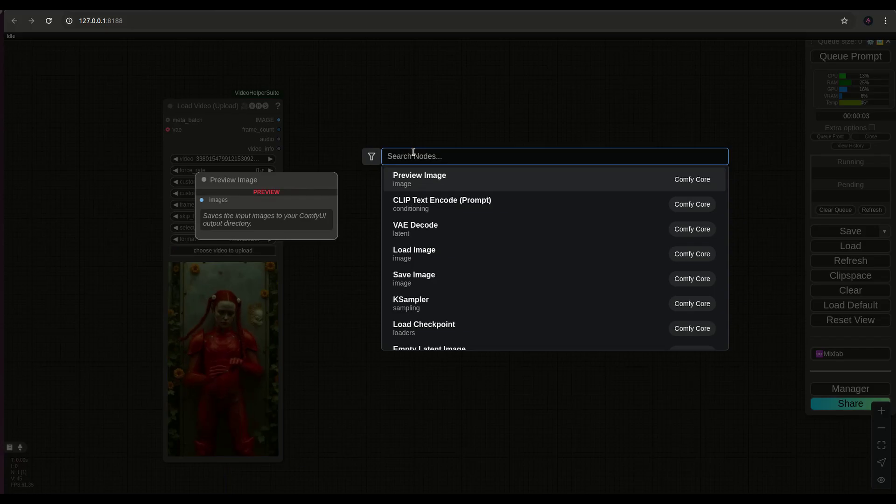
pyautogui.write('ai')
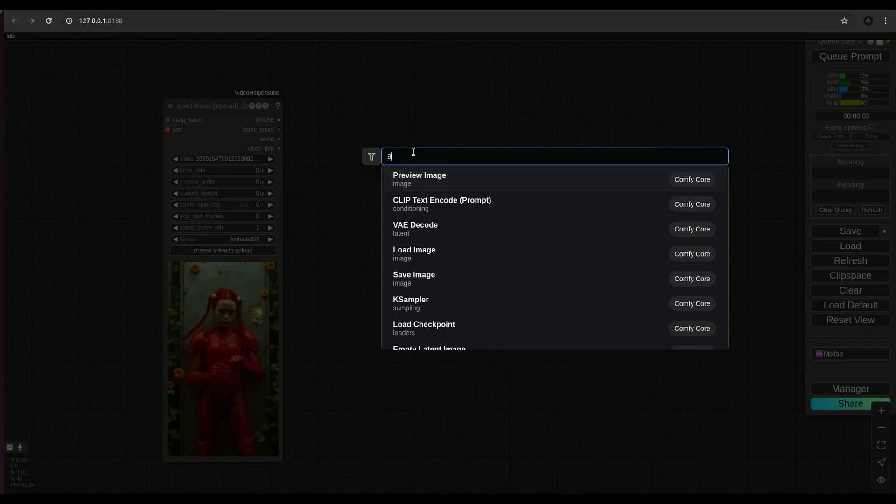
pyautogui.click(470, 180)
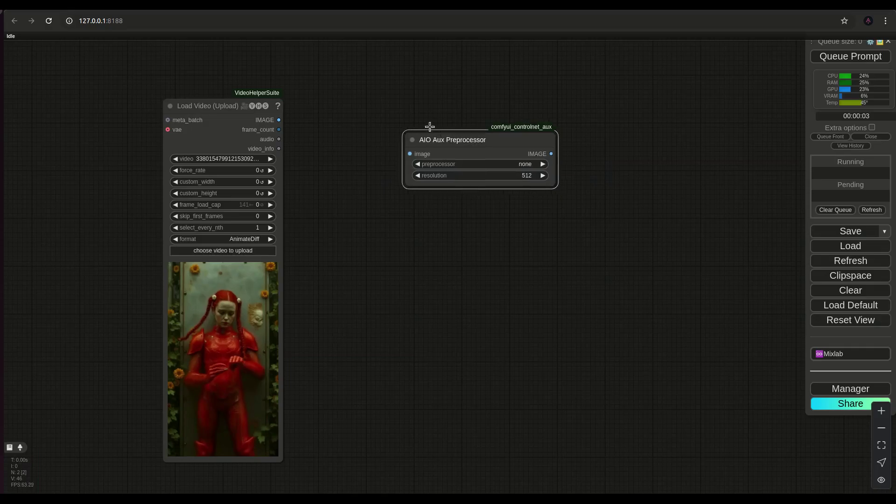
pyautogui.moveTo(428, 127); pyautogui.dragTo(414, 122)
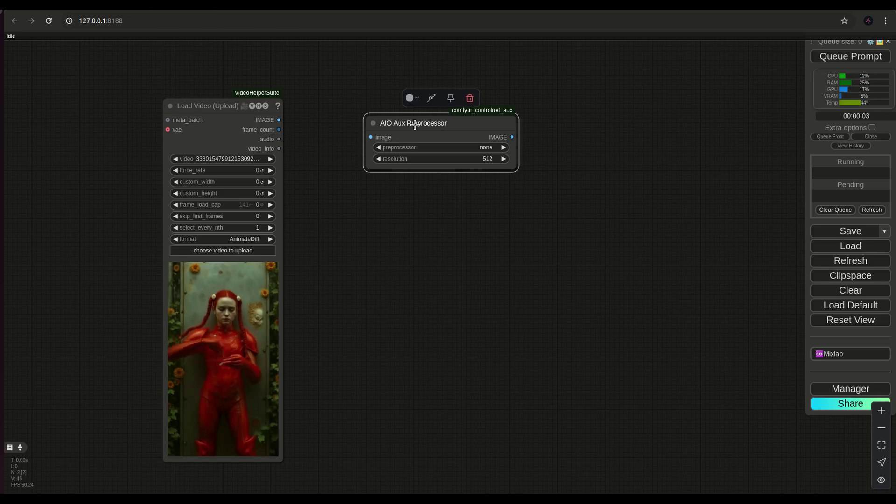
# Step: Set the AIO Aux Preprocessor's preprocessor to DWPreprocessor
pyautogui.moveTo(377, 294); pyautogui.dragTo(371, 298)
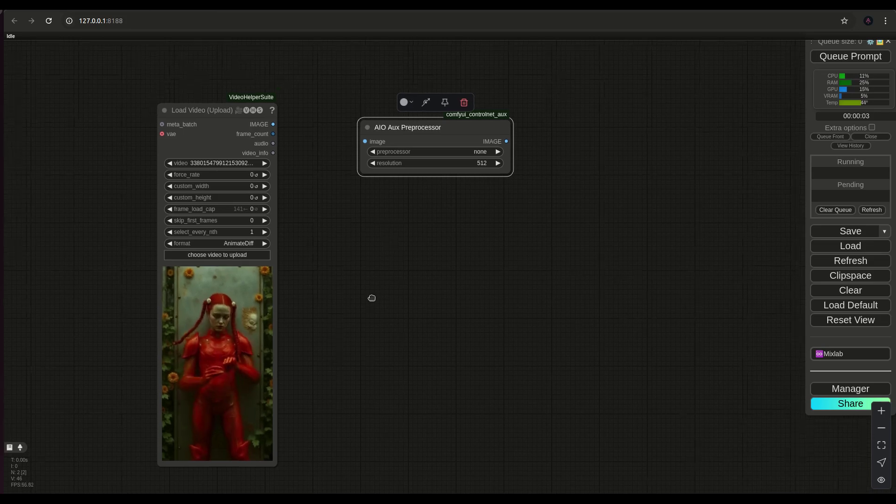
pyautogui.scroll(3, 372, 298)
pyautogui.moveTo(402, 234); pyautogui.dragTo(367, 214)
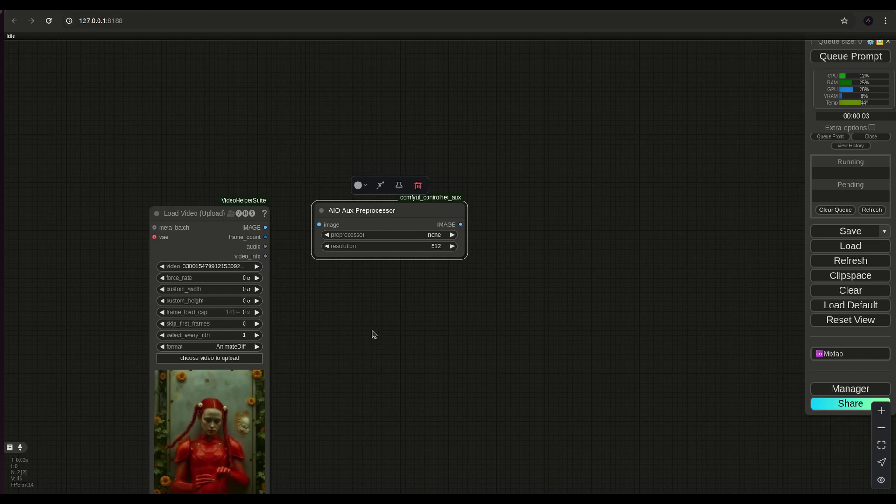
pyautogui.click(378, 235)
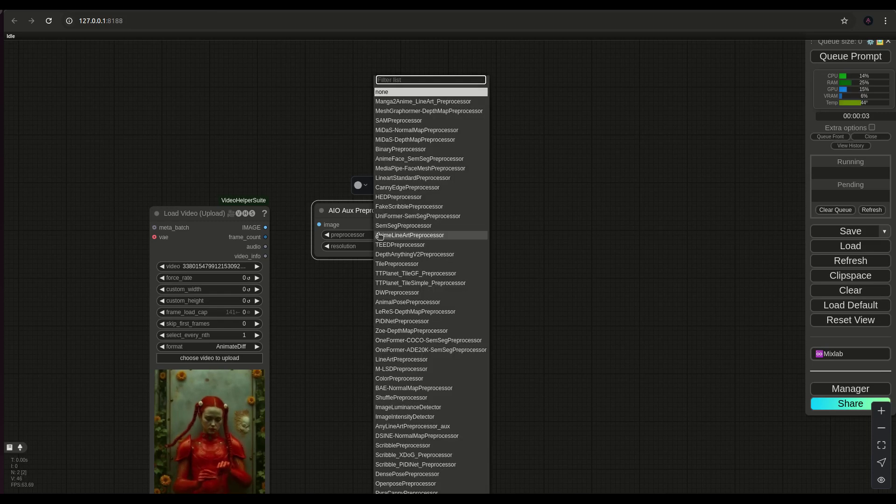
pyautogui.write('dw')
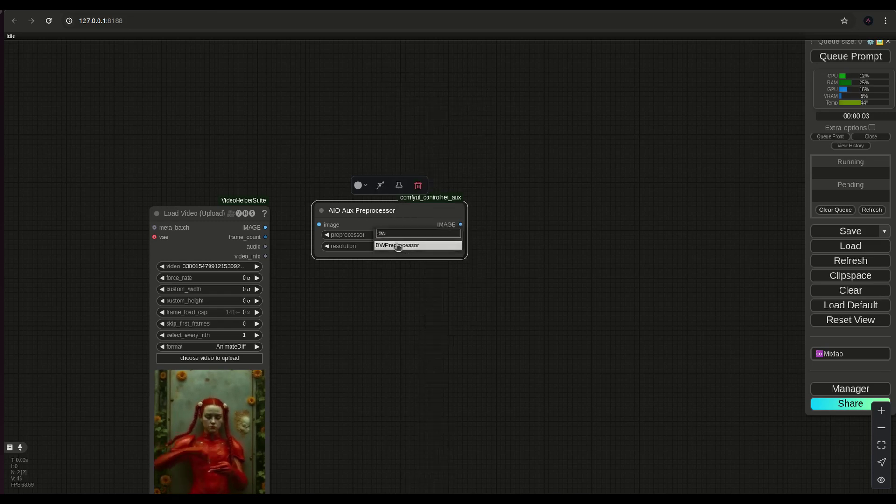
pyautogui.click(398, 246)
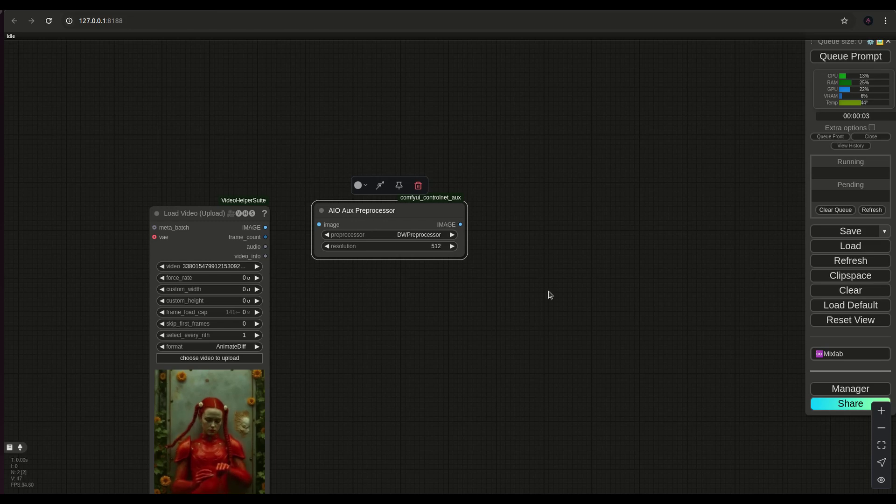
# Step: Add a Video Combine node beside the preprocessor with format video/h264-mp4
pyautogui.doubleClick(389, 341)
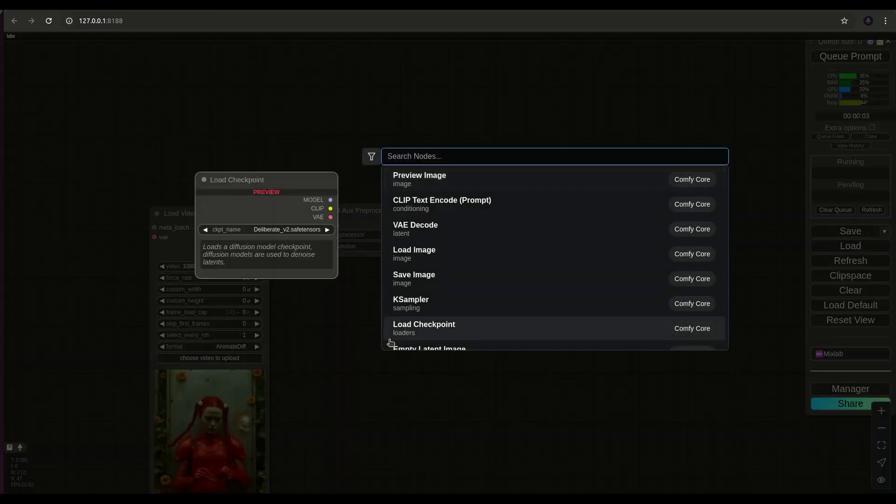
pyautogui.write('video')
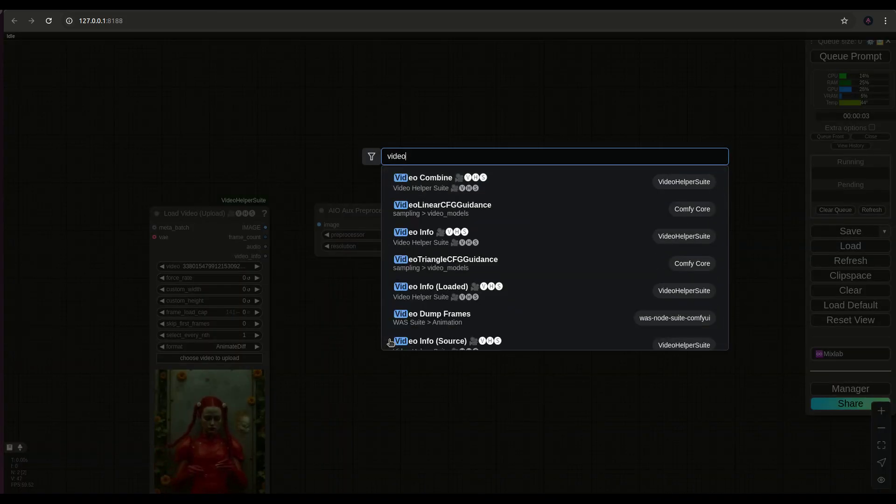
pyautogui.click(468, 176)
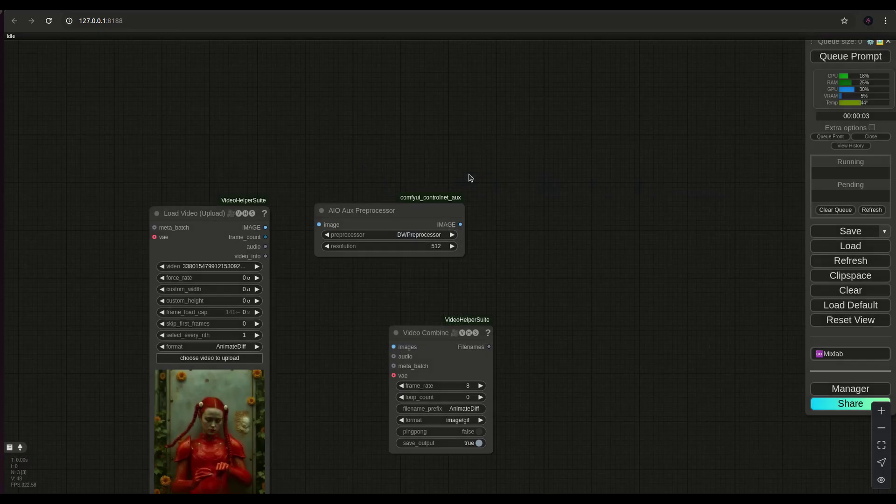
pyautogui.moveTo(446, 327); pyautogui.dragTo(560, 204)
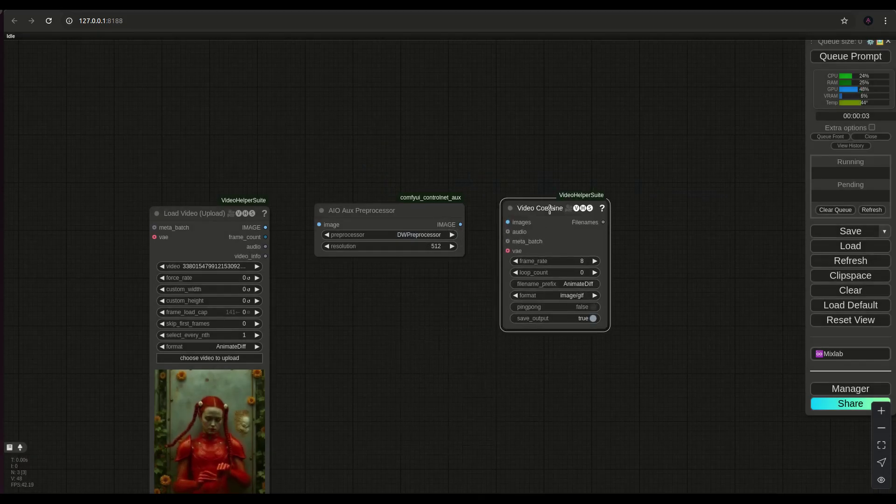
pyautogui.click(578, 295)
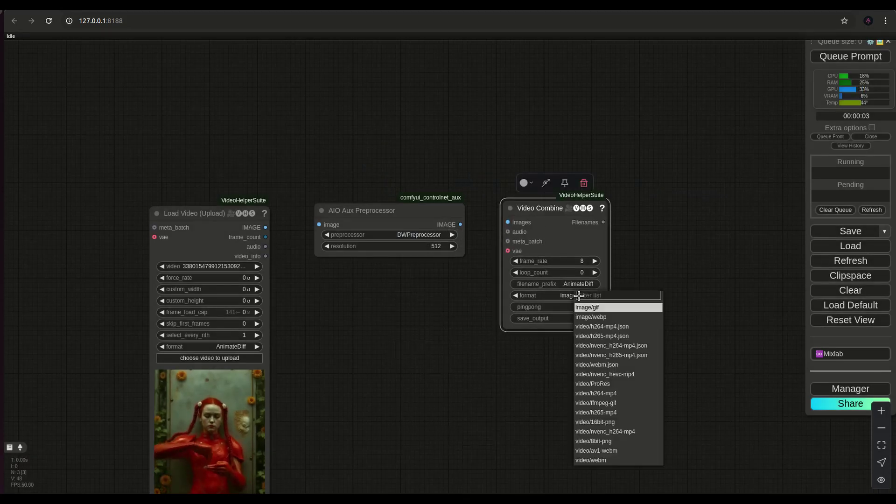
pyautogui.click(612, 392)
# Step: Wire Load Video into the preprocessor and on to Video Combine, with frame_load_cap 30
pyautogui.moveTo(319, 225); pyautogui.dragTo(265, 227)
pyautogui.moveTo(460, 225); pyautogui.dragTo(507, 227)
pyautogui.moveTo(318, 259); pyautogui.dragTo(299, 189)
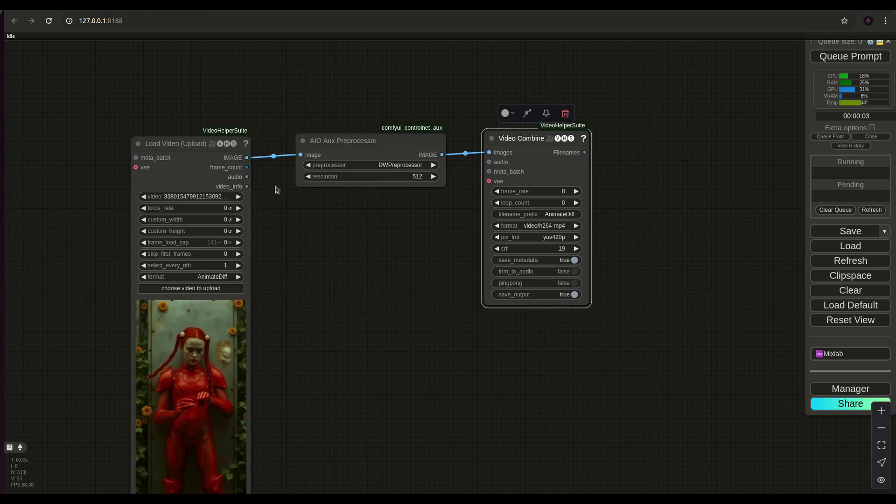
pyautogui.click(218, 247)
pyautogui.click(219, 243)
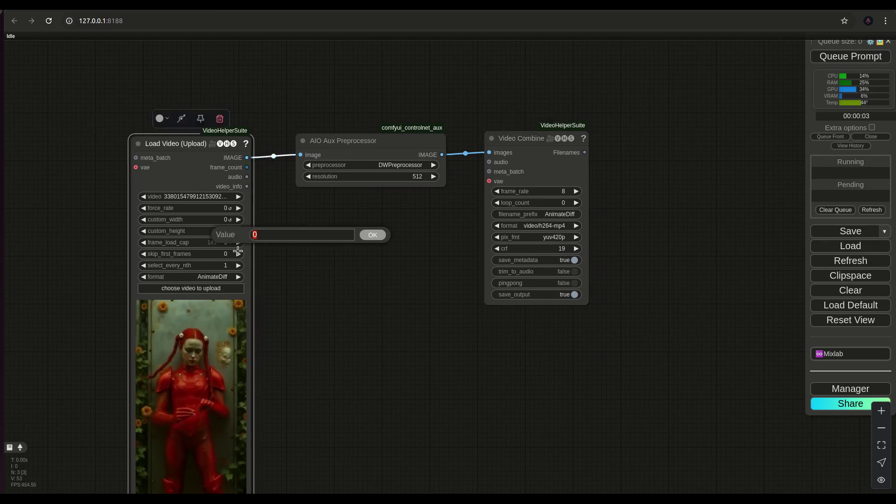
pyautogui.write('30')
pyautogui.press('Return')
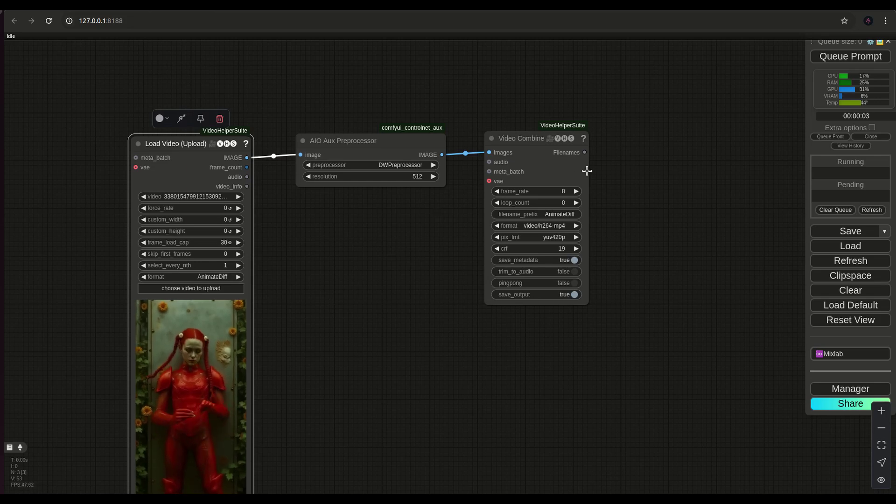
# Step: Set Video Combine's frame rate to 16, run the graph, and pull the nodes closer
pyautogui.click(557, 192)
pyautogui.write('16')
pyautogui.press('Return')
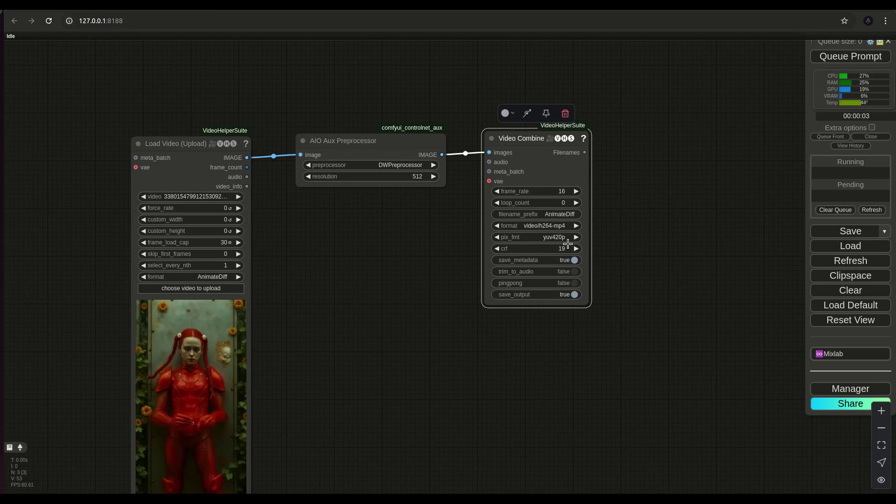
pyautogui.hotkey('ctrl', 'Return')
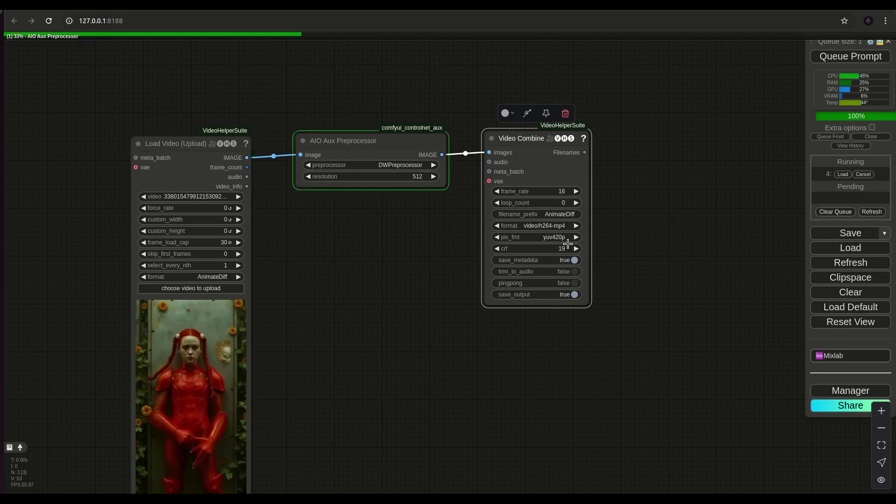
pyautogui.moveTo(345, 141); pyautogui.dragTo(331, 132)
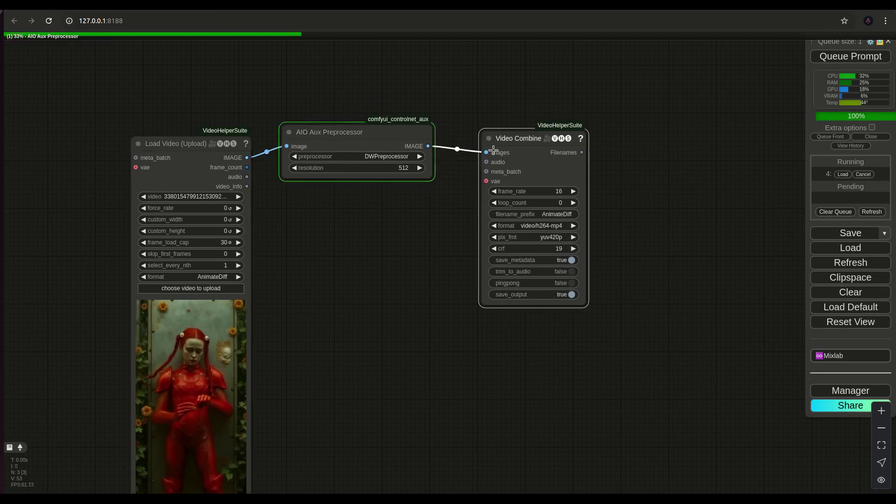
pyautogui.moveTo(527, 149); pyautogui.dragTo(496, 144)
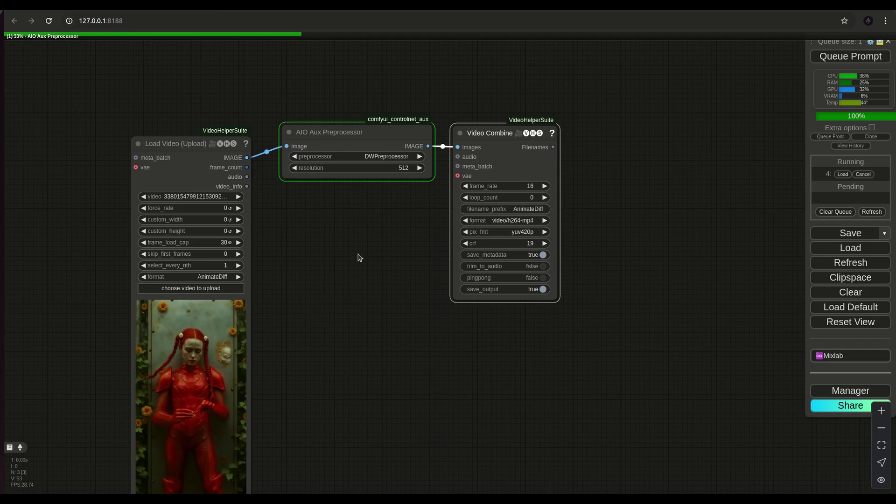
# Step: Browse 'controlnet' search results, then search 'dw' to list DWPose Estimator
pyautogui.doubleClick(352, 311)
pyautogui.write('controlnet')
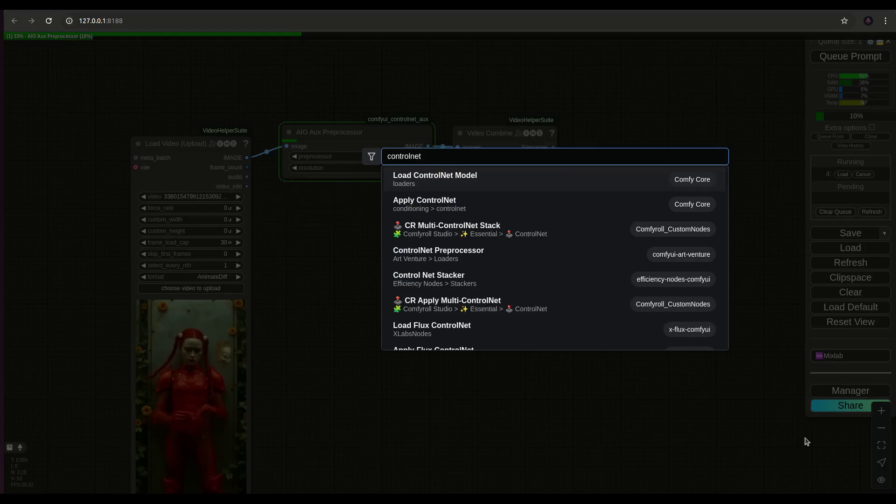
pyautogui.scroll(-1, 427, 240)
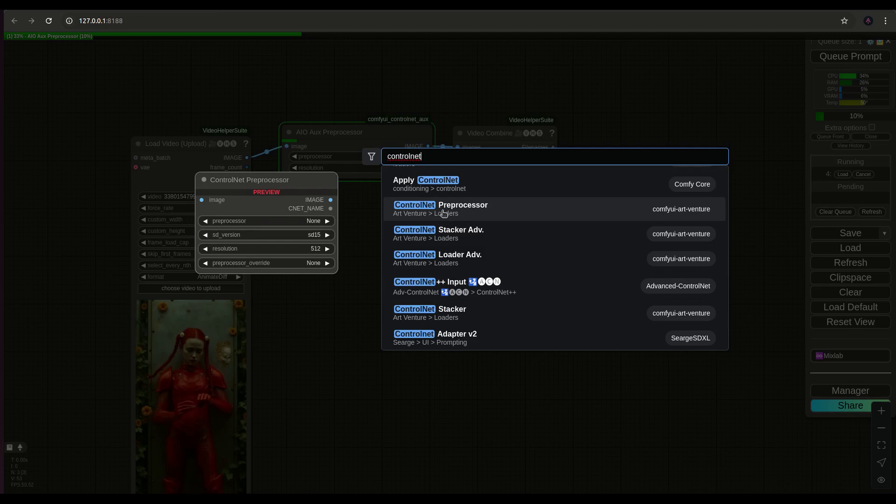
pyautogui.scroll(-3, 471, 294)
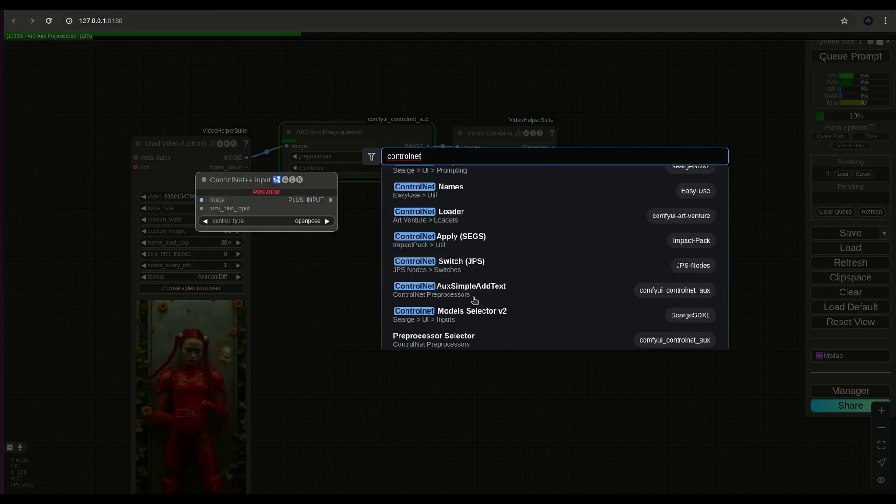
pyautogui.scroll(-3, 481, 271)
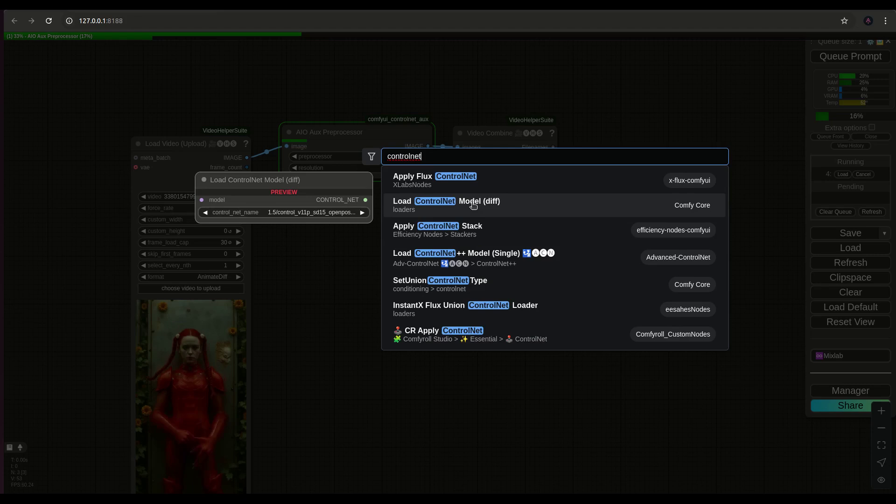
pyautogui.scroll(-3, 463, 270)
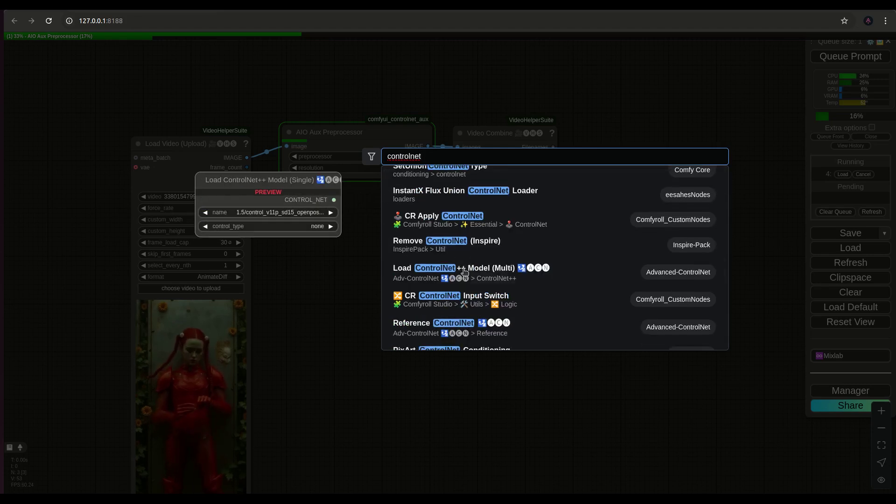
pyautogui.scroll(-3, 463, 269)
pyautogui.scroll(-3, 471, 284)
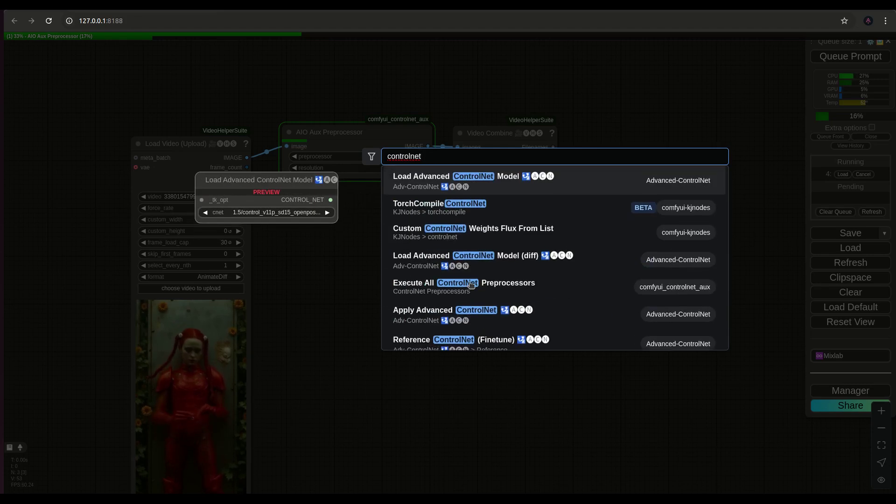
pyautogui.scroll(-5, 471, 284)
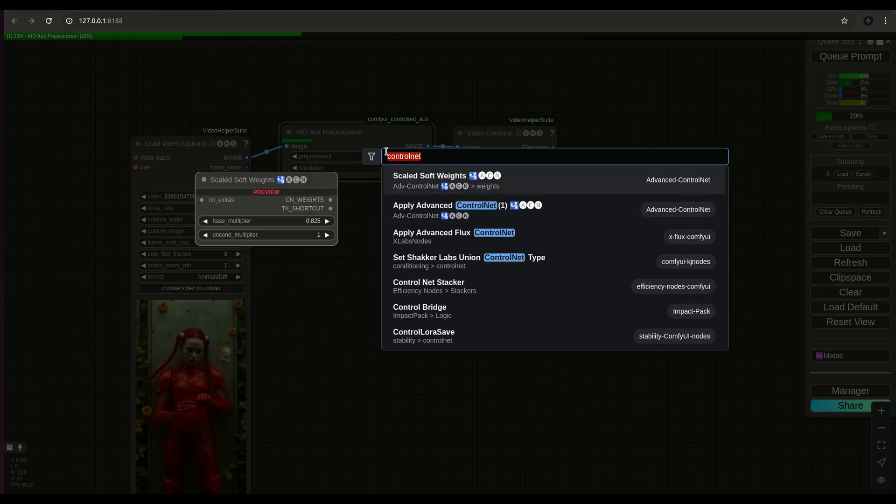
pyautogui.write('sw')
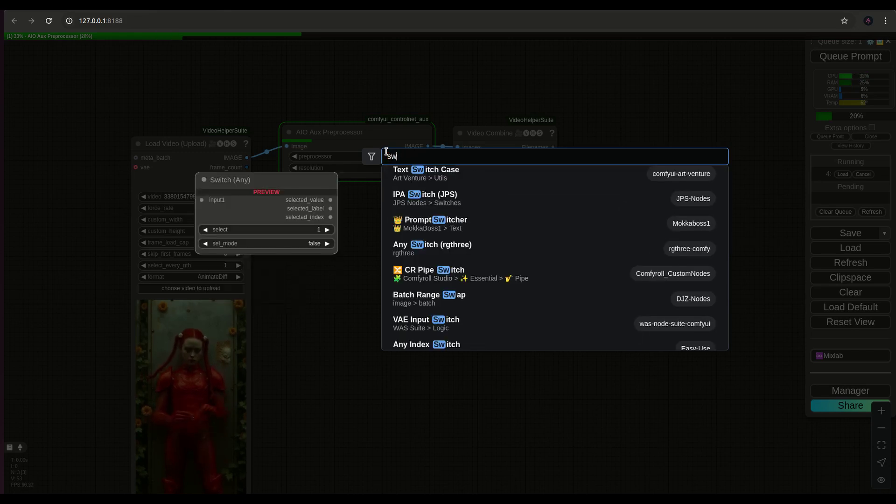
pyautogui.press('BackSpace')
pyautogui.press('BackSpace')
pyautogui.write('dw')
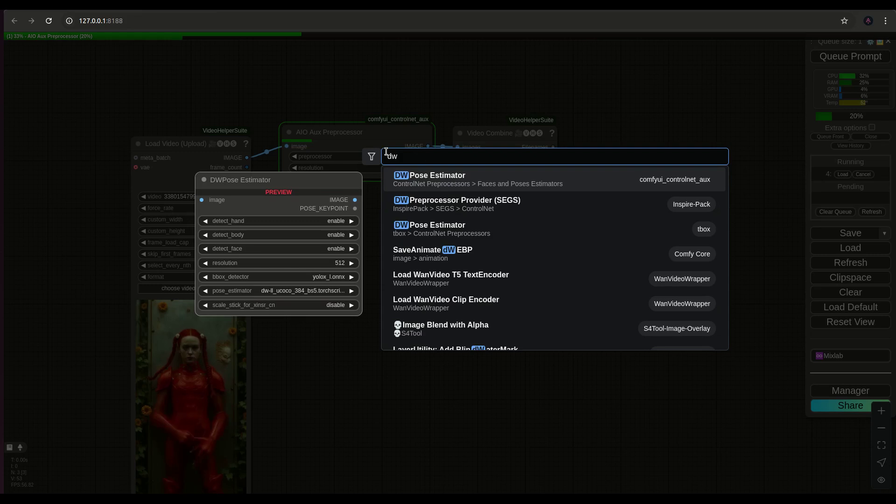
# Step: Add DWPose Estimator and place it below the AIO Aux Preprocessor
pyautogui.click(460, 183)
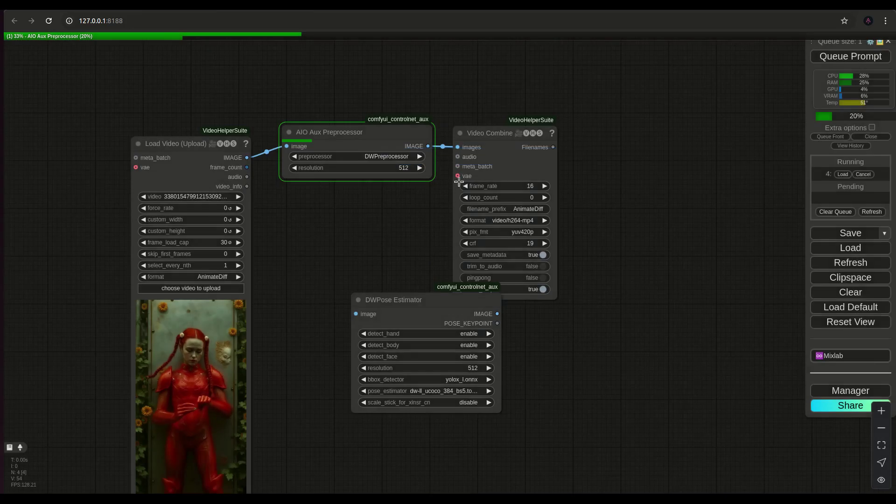
pyautogui.moveTo(427, 305); pyautogui.dragTo(348, 320)
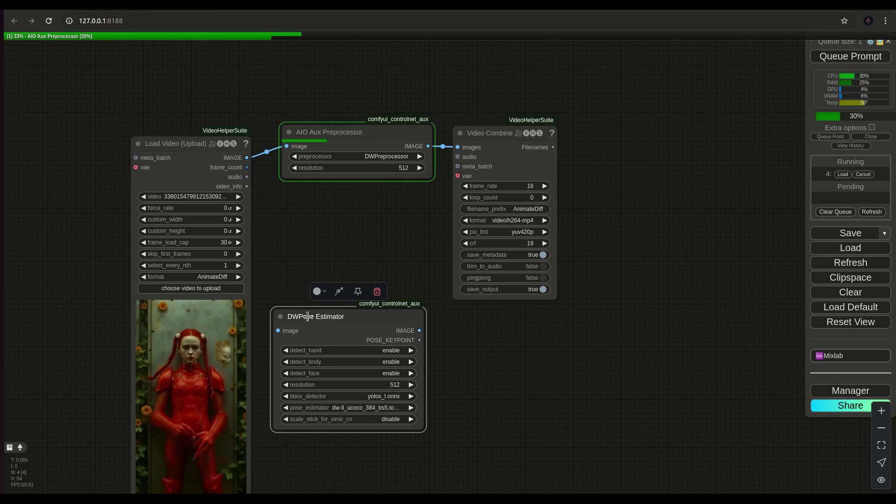
# Step: Delete DWPose Estimator, clone the AIO Aux Preprocessor below, and feed it Load Video's frames
pyautogui.click(377, 293)
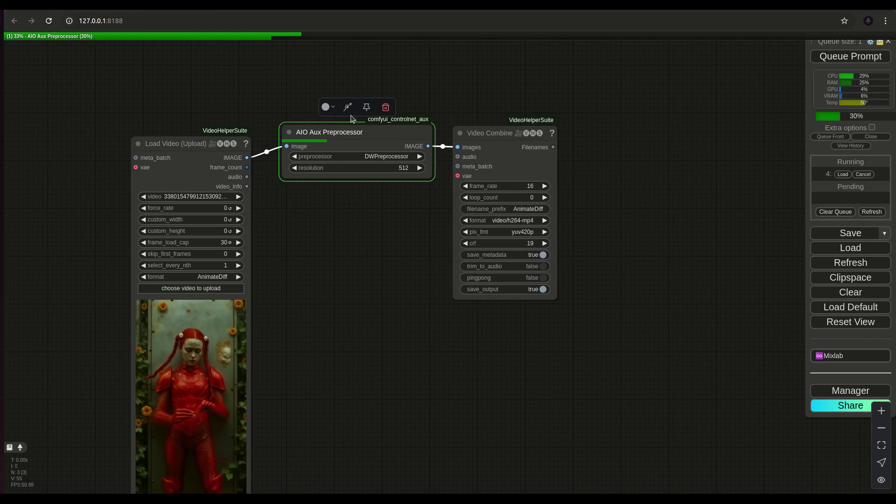
pyautogui.rightClick(356, 133)
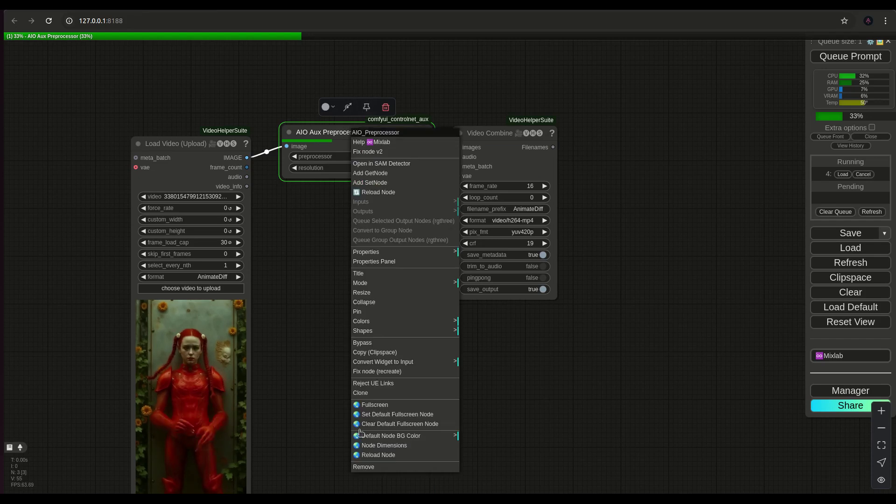
pyautogui.click(376, 394)
pyautogui.moveTo(332, 130)
pyautogui.mouseDown()
pyautogui.moveTo(334, 302)
pyautogui.moveTo(362, 323)
pyautogui.mouseUp()
pyautogui.moveTo(319, 343)
pyautogui.mouseDown()
pyautogui.moveTo(270, 187)
pyautogui.moveTo(247, 158)
pyautogui.mouseUp()
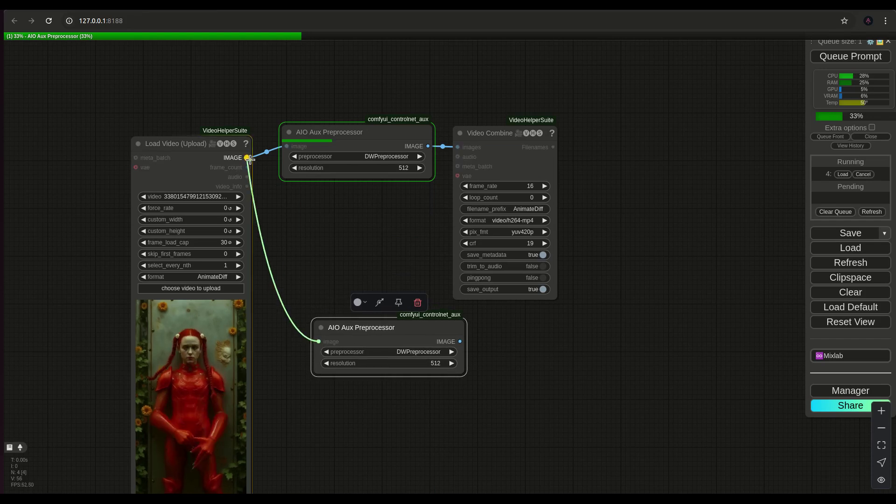
# Step: Check the copy's preprocessor list without changing it and move the copy up-left
pyautogui.click(396, 351)
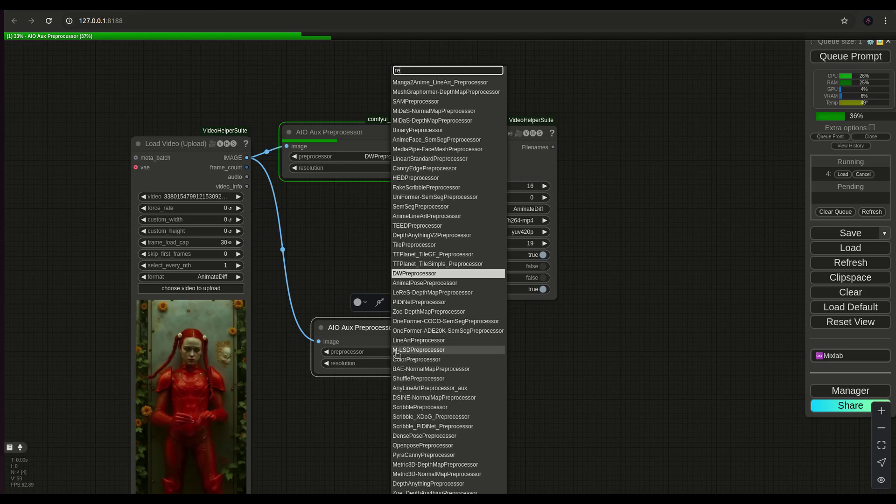
pyautogui.press('Escape')
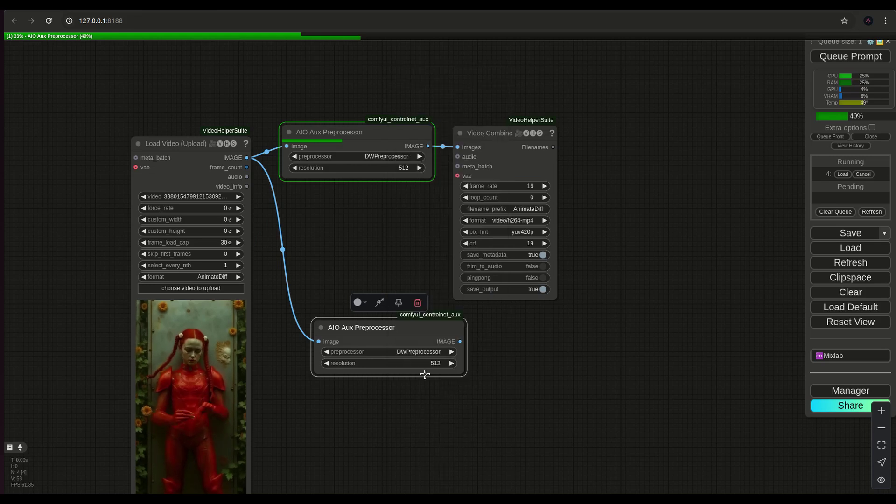
pyautogui.moveTo(361, 334); pyautogui.dragTo(325, 262)
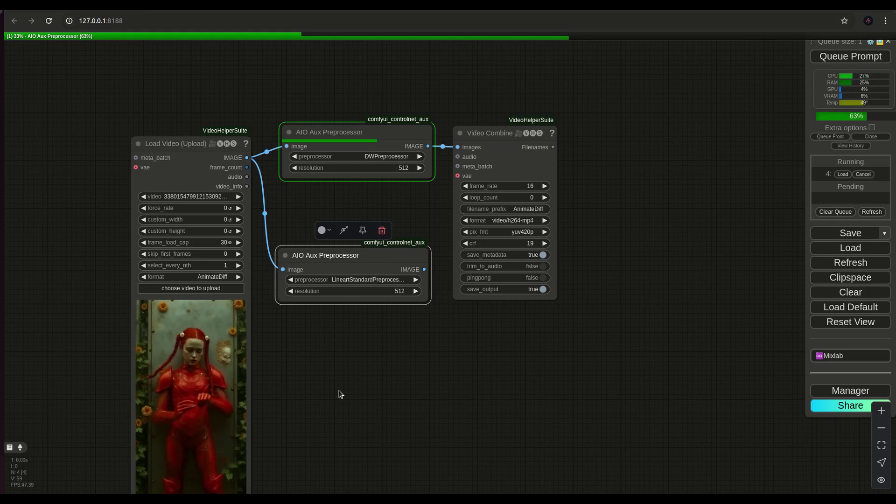
# Step: Let the run finish, clicking the top bar and pressing Escape meanwhile
pyautogui.click(804, 4)
pyautogui.press('Escape')
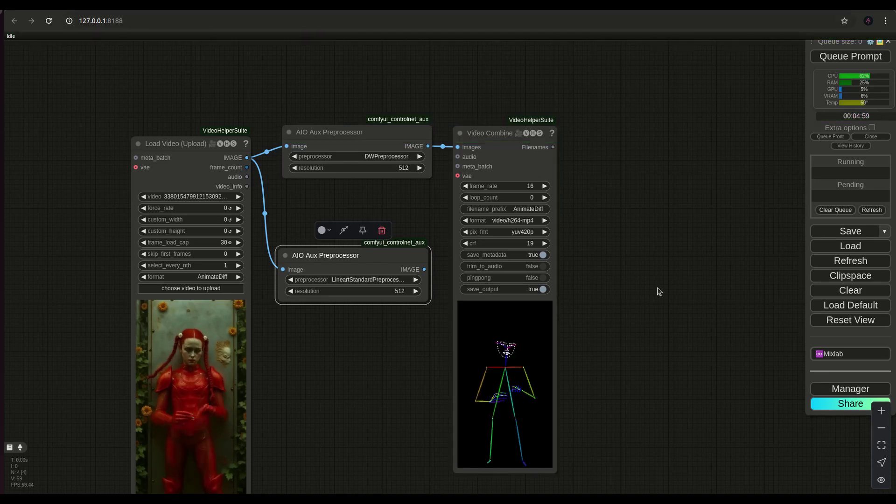
# Step: Connect the lower preprocessor's IMAGE output to Video Combine's images and queue a rerun
pyautogui.scroll(2, 365, 316)
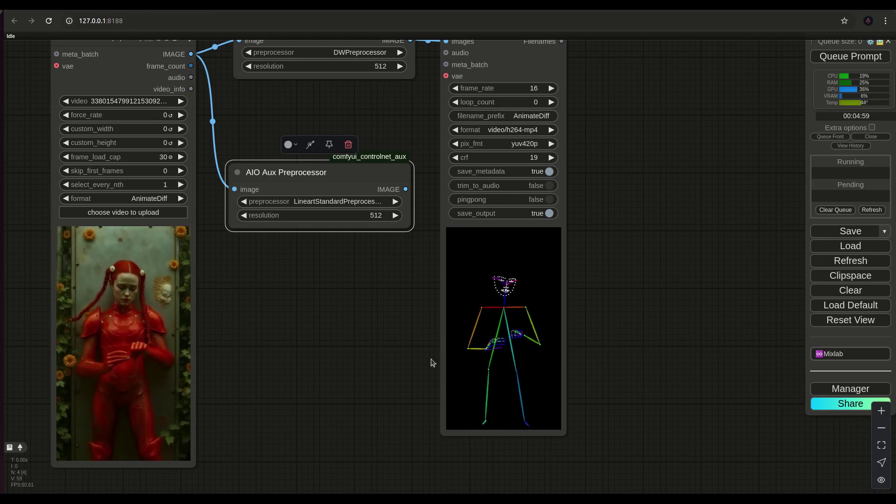
pyautogui.moveTo(307, 328); pyautogui.dragTo(287, 381)
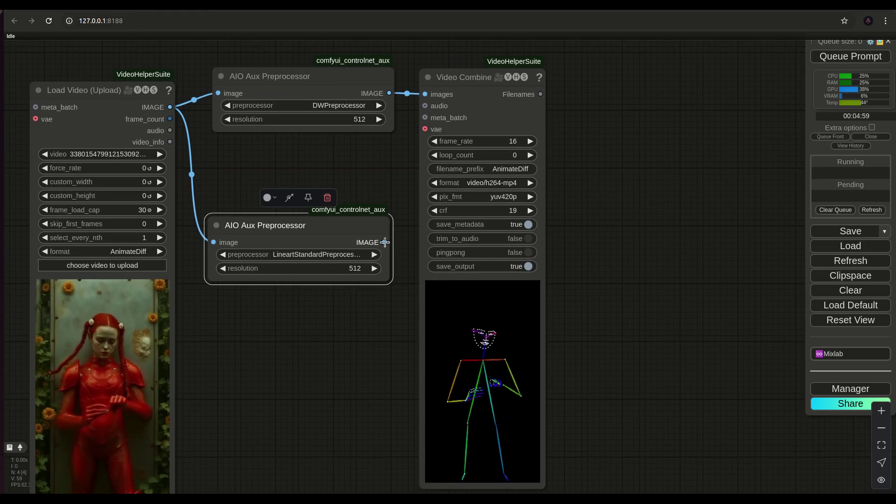
pyautogui.moveTo(384, 242); pyautogui.dragTo(424, 93)
pyautogui.click(849, 56)
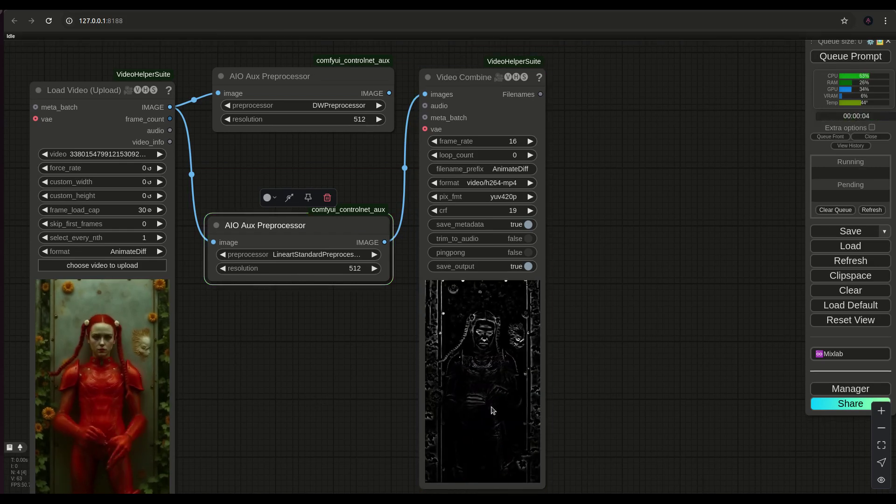
# Step: Switch the second preprocessor to LineArtPreprocessor and run the graph
pyautogui.click(300, 254)
pyautogui.write('lin')
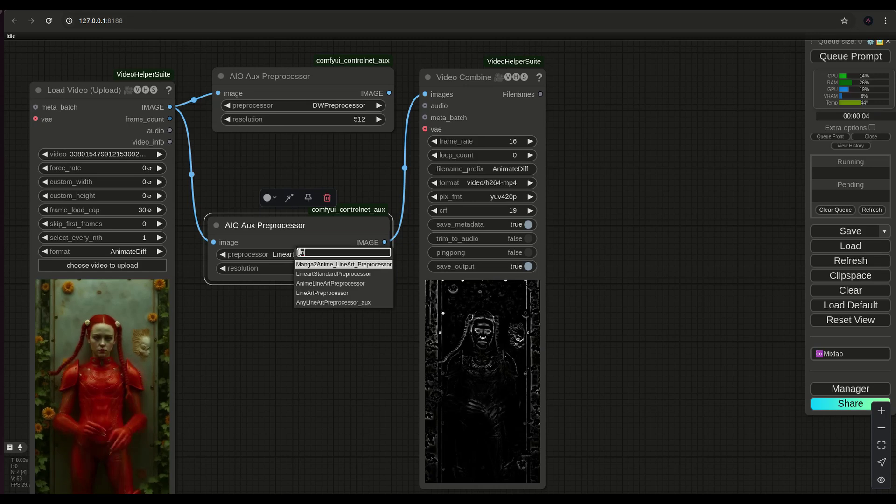
pyautogui.click(300, 294)
pyautogui.hotkey('ctrl', 'Return')
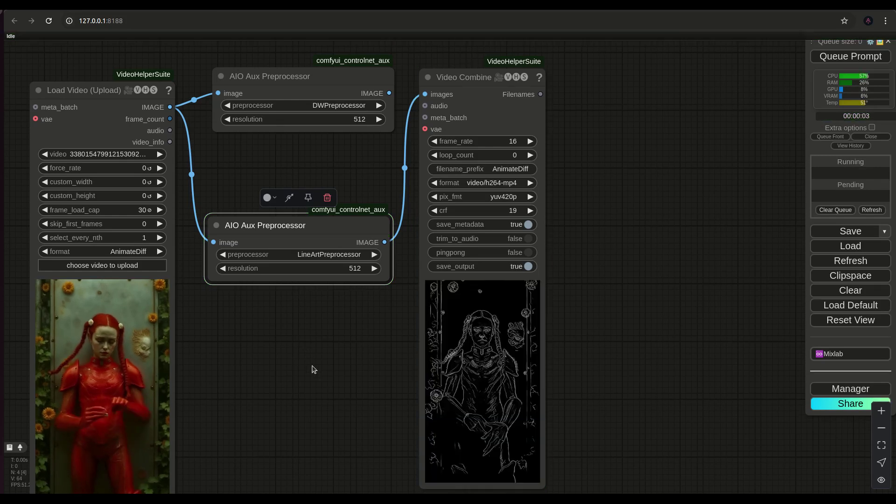
pyautogui.scroll(8, 534, 409)
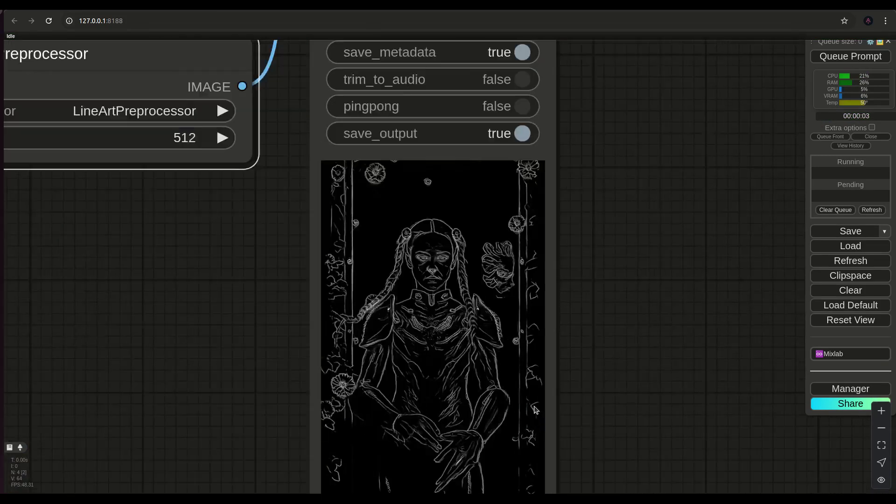
pyautogui.scroll(-6, 426, 393)
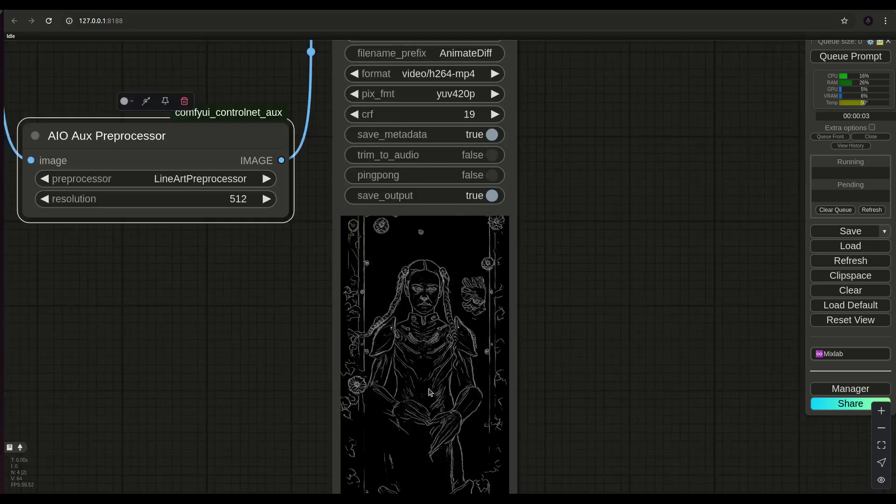
pyautogui.moveTo(242, 442); pyautogui.dragTo(348, 485)
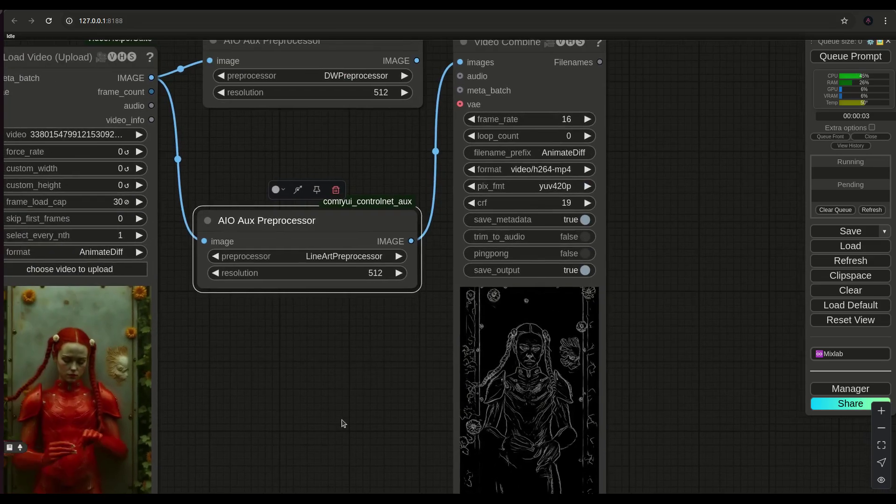
# Step: Try CannyEdgePreprocessor on the second node and queue a run
pyautogui.click(336, 260)
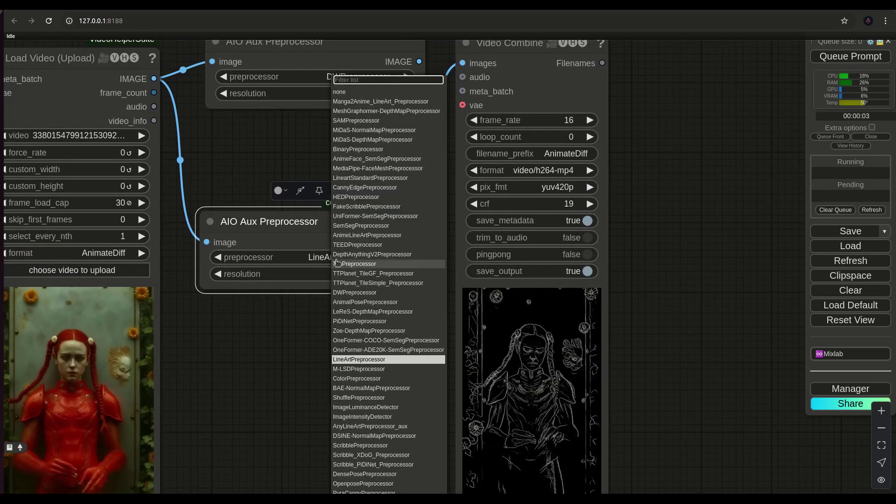
pyautogui.scroll(-1, 336, 259)
pyautogui.write('ca')
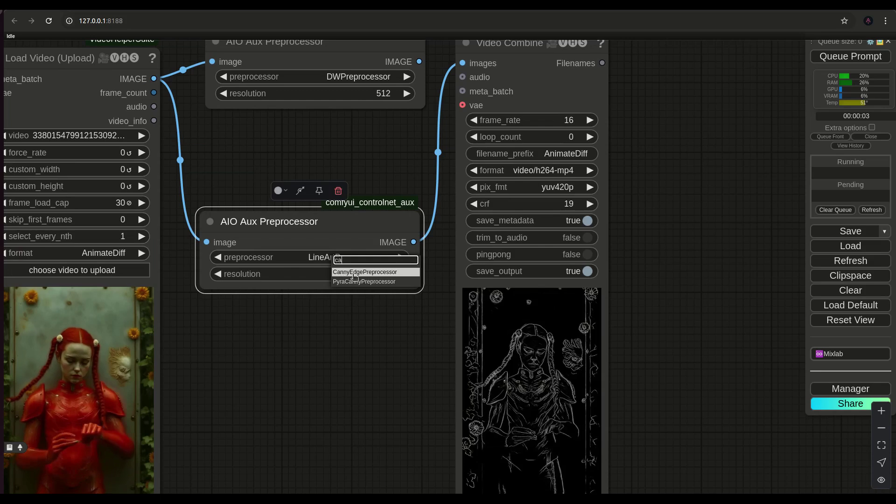
pyautogui.press('Escape')
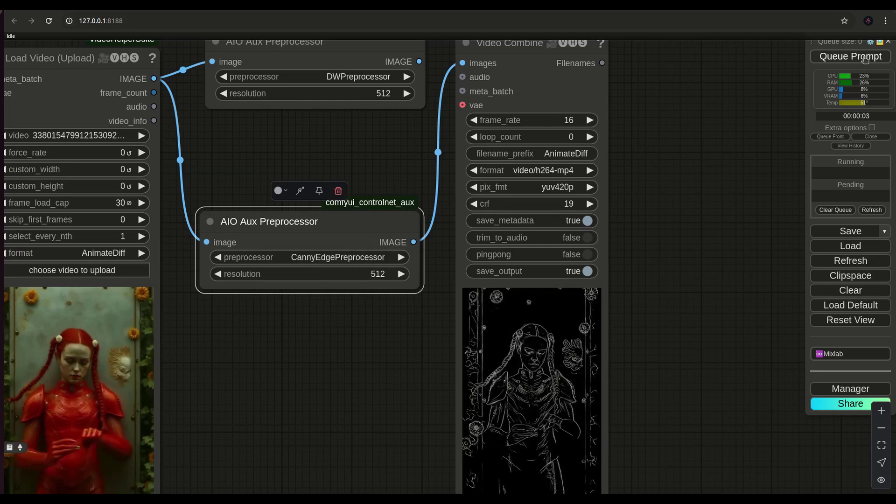
pyautogui.click(850, 57)
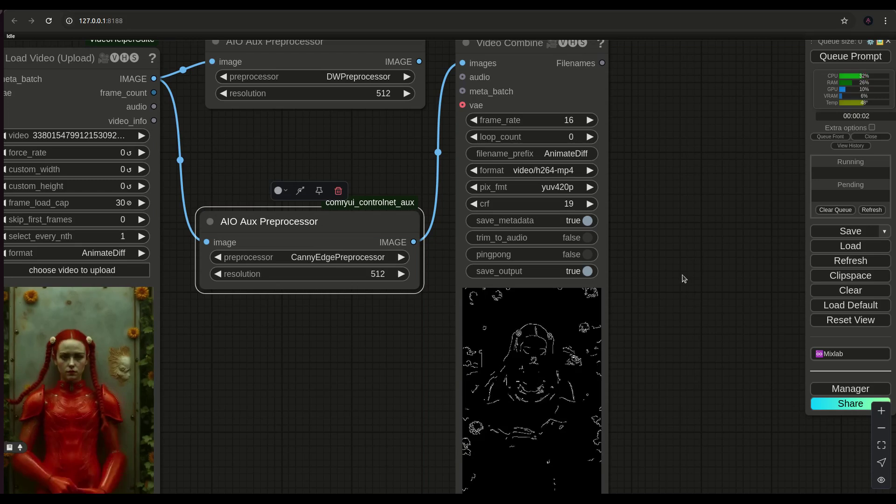
# Step: Try PyraCannyPreprocessor on the second node and queue a run
pyautogui.click(323, 258)
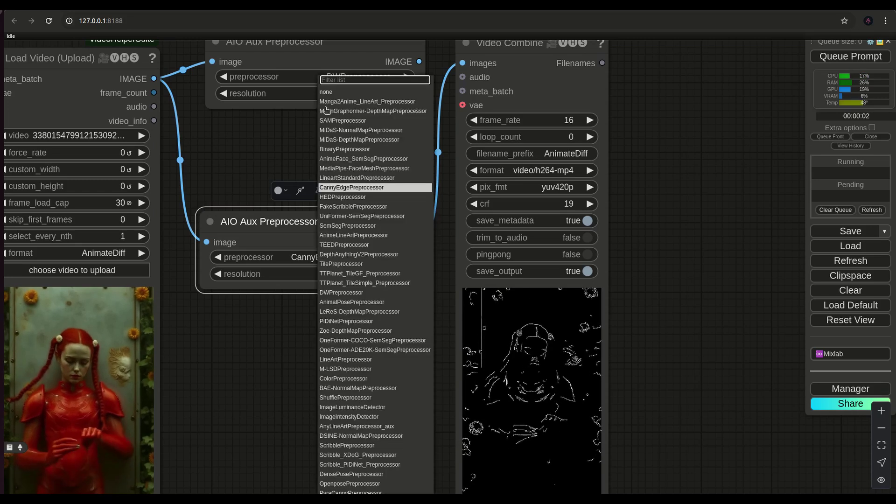
pyautogui.write('p')
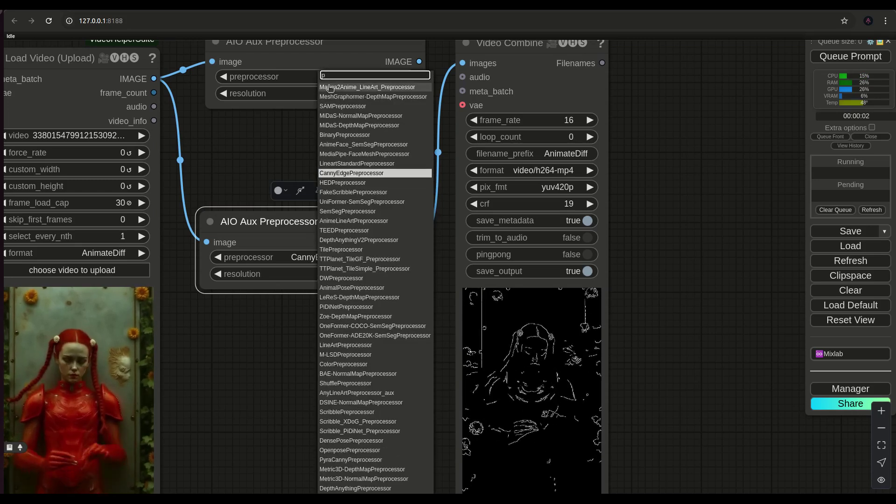
pyautogui.write('u')
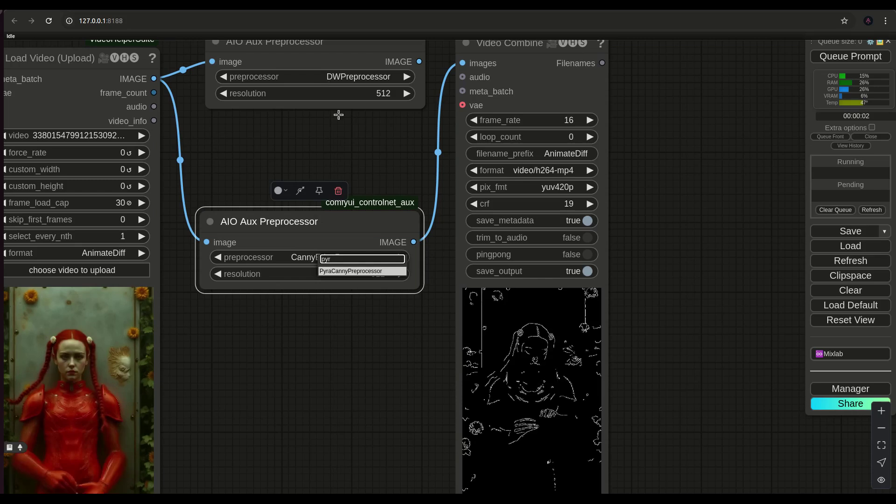
pyautogui.press('Escape')
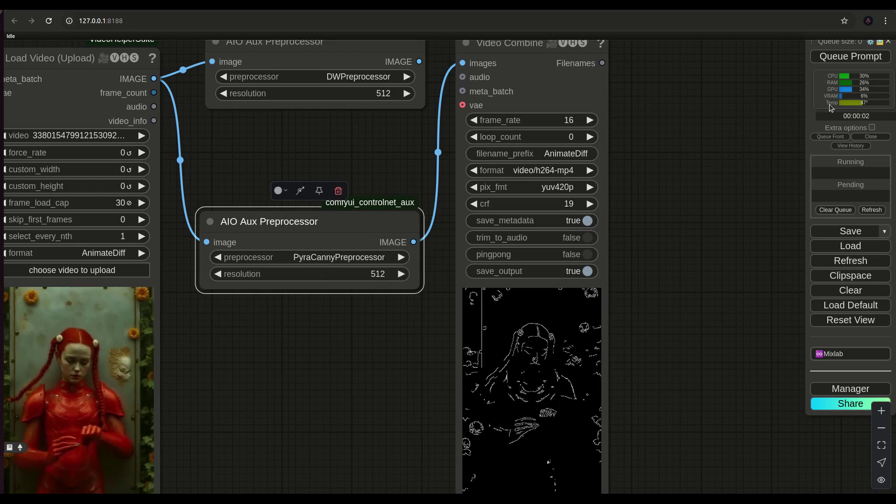
pyautogui.click(840, 57)
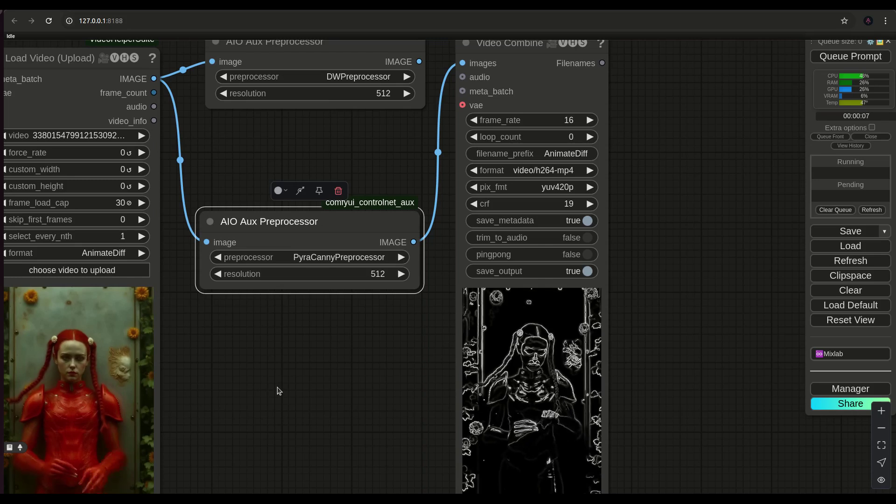
# Step: Return the second node to LineArtPreprocessor and queue a final run
pyautogui.click(328, 256)
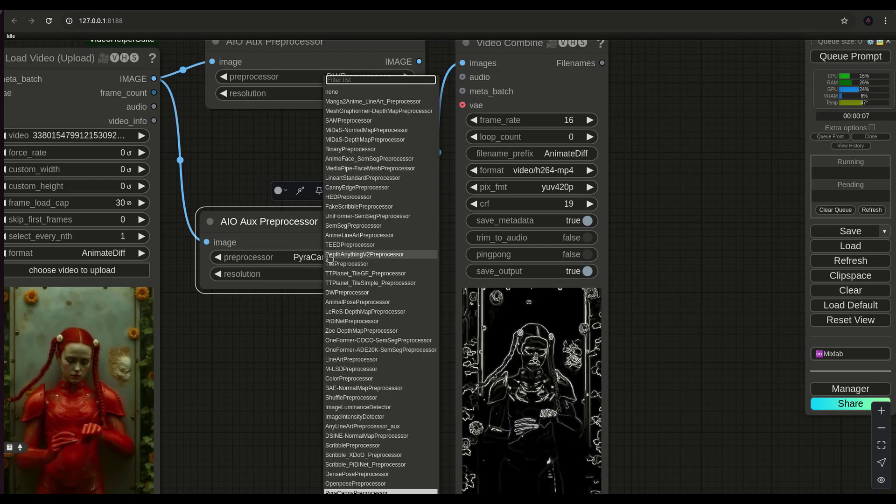
pyautogui.write('lineart')
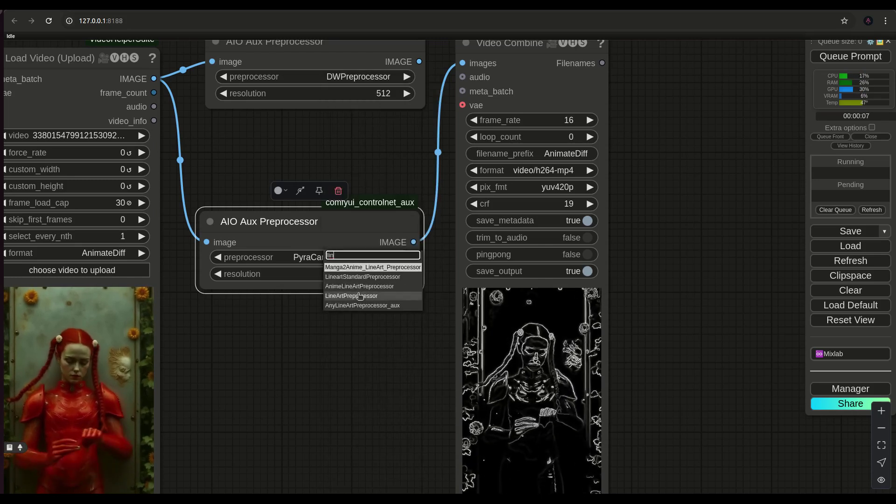
pyautogui.click(354, 296)
pyautogui.click(832, 59)
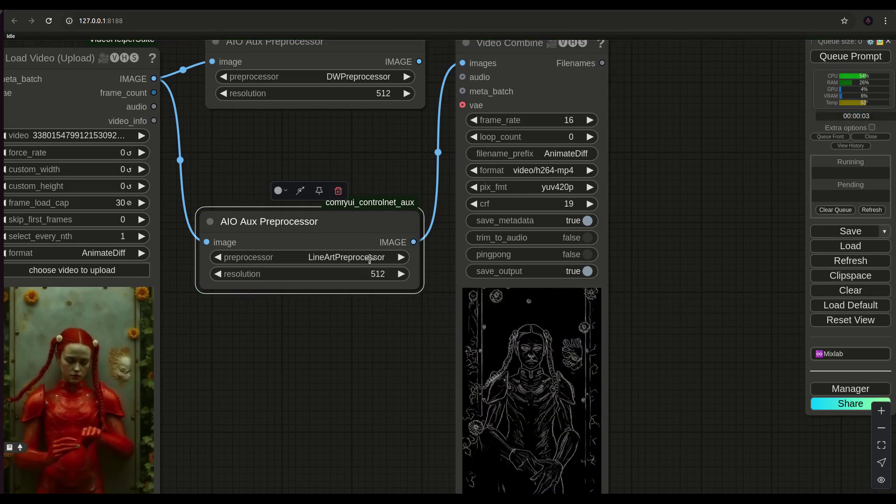
pyautogui.scroll(-4, 358, 345)
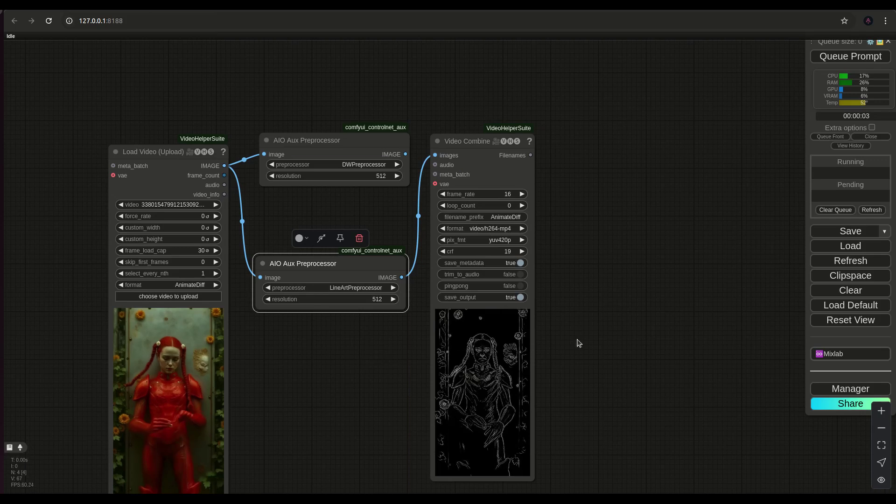
# Step: Shift Video Combine right and add a LayerUtility: ImageBlend node below the preprocessors
pyautogui.moveTo(480, 142); pyautogui.dragTo(600, 128)
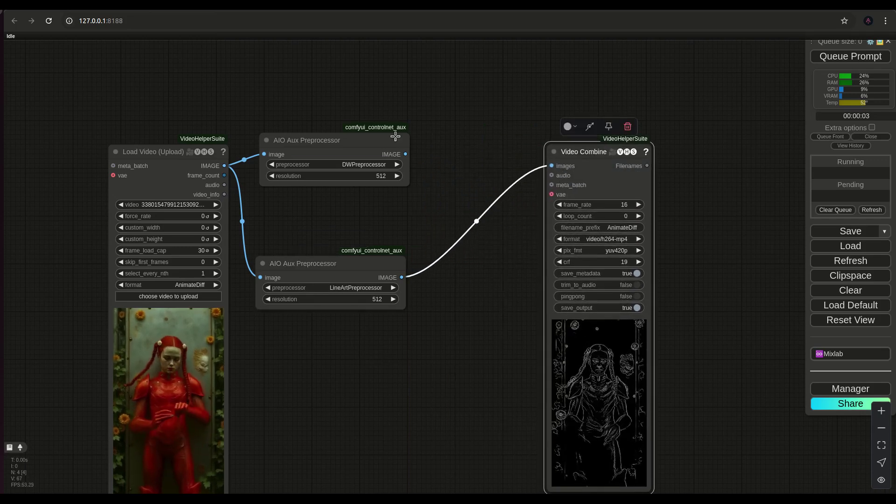
pyautogui.click(439, 343)
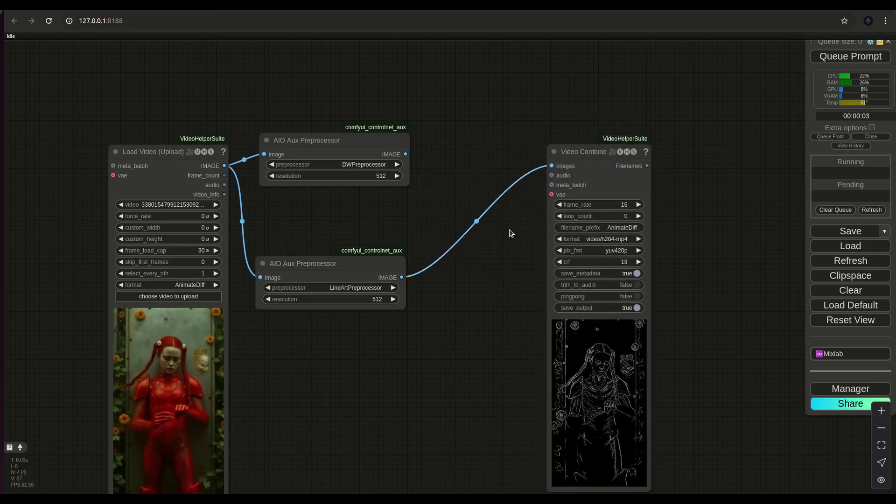
pyautogui.doubleClick(437, 112)
pyautogui.write('l')
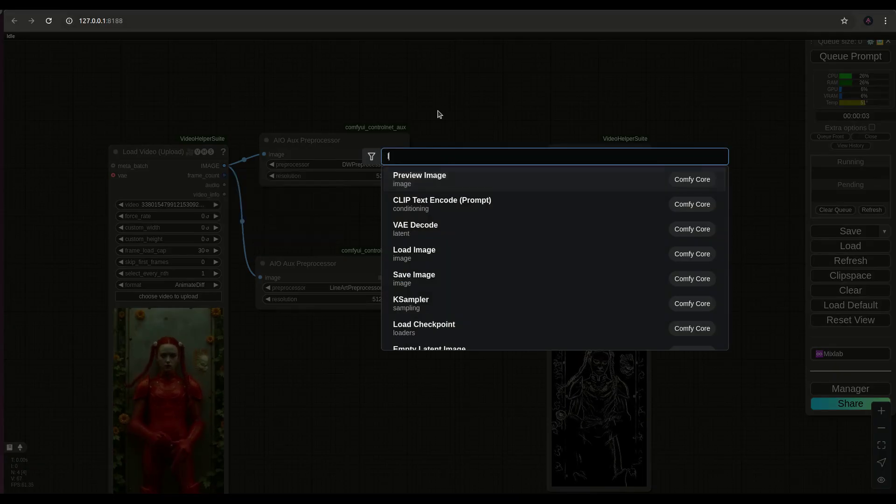
pyautogui.write('ayer')
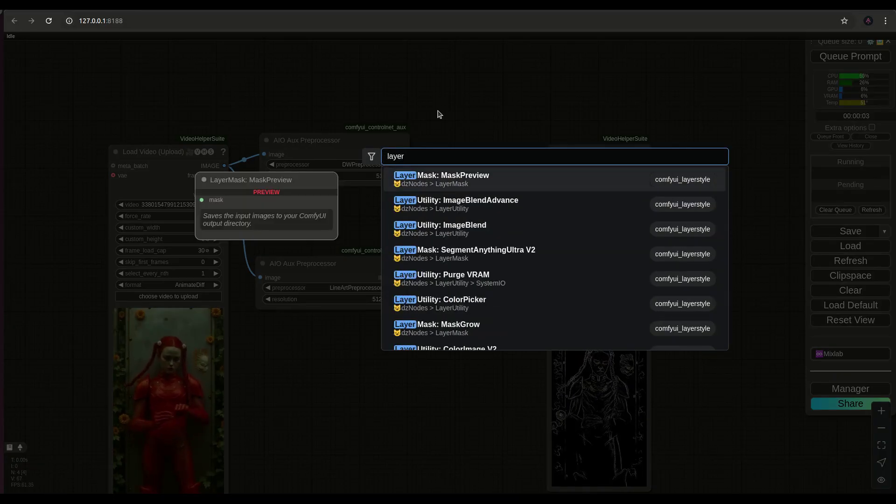
pyautogui.write('u')
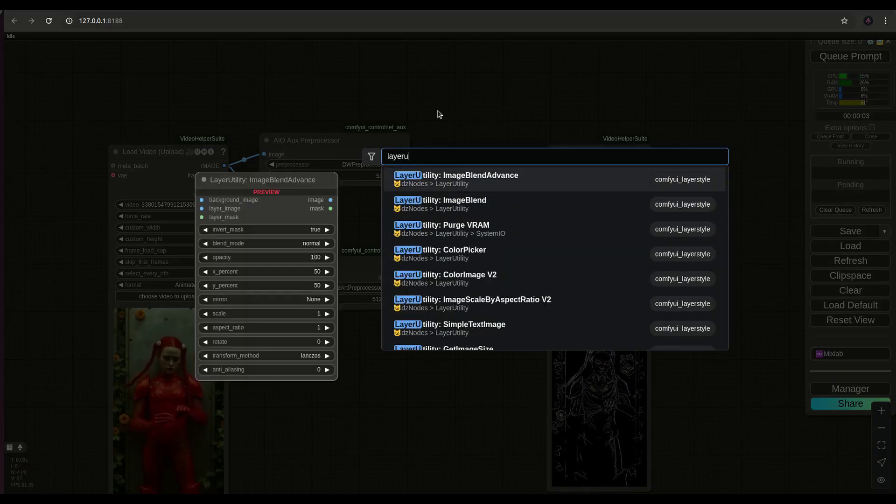
pyautogui.click(474, 200)
pyautogui.moveTo(508, 109); pyautogui.dragTo(489, 321)
# Step: Wire DWPose into layer_image and LineArt into background_image, with blend opacity 55
pyautogui.moveTo(369, 293); pyautogui.dragTo(350, 290)
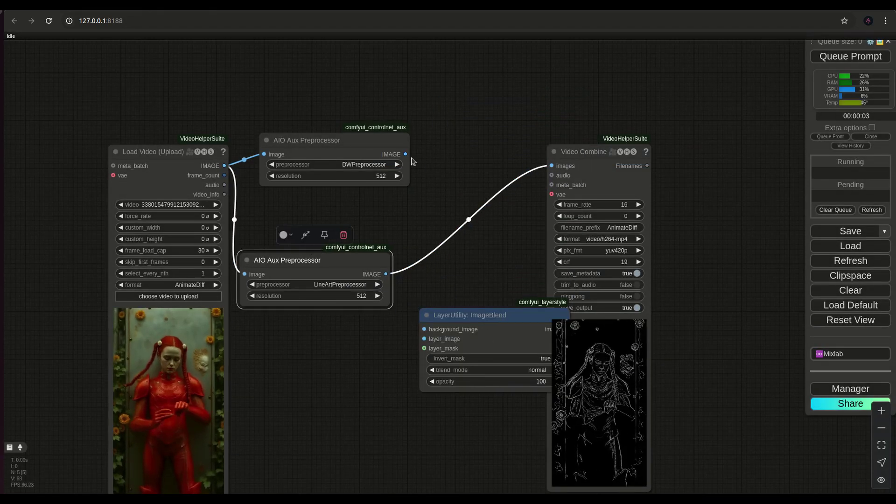
pyautogui.moveTo(402, 152); pyautogui.dragTo(423, 340)
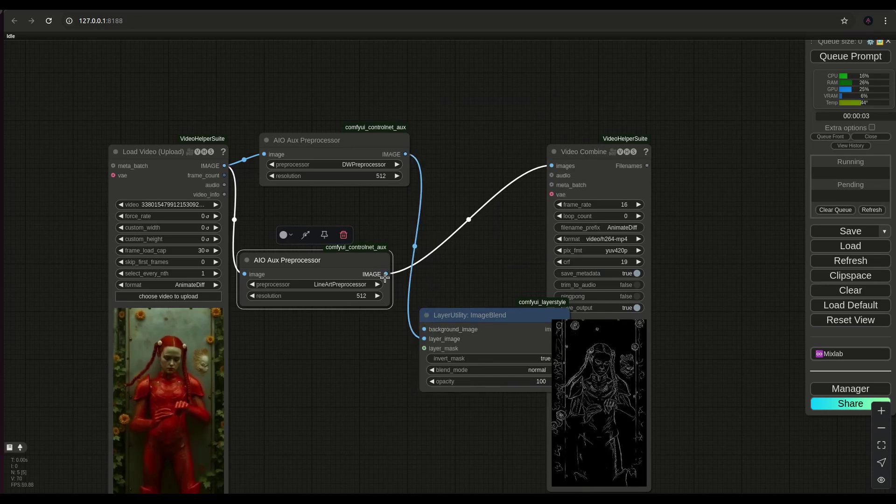
pyautogui.moveTo(385, 274); pyautogui.dragTo(467, 96)
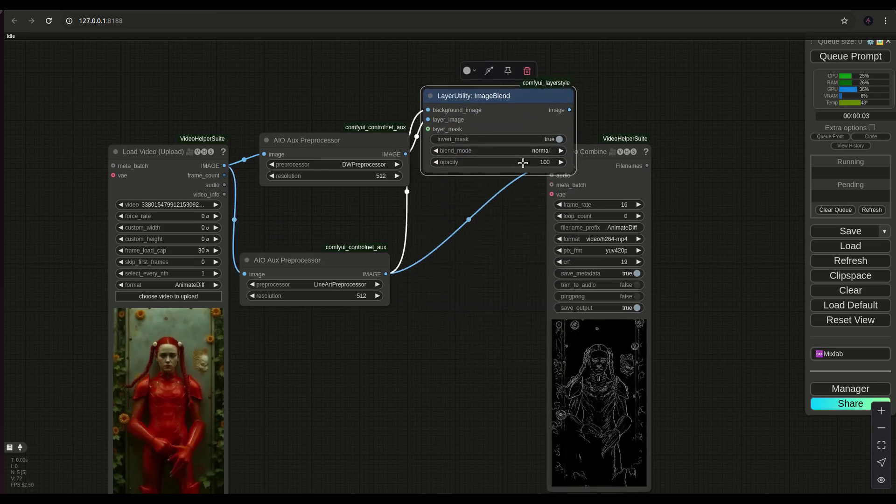
pyautogui.click(544, 167)
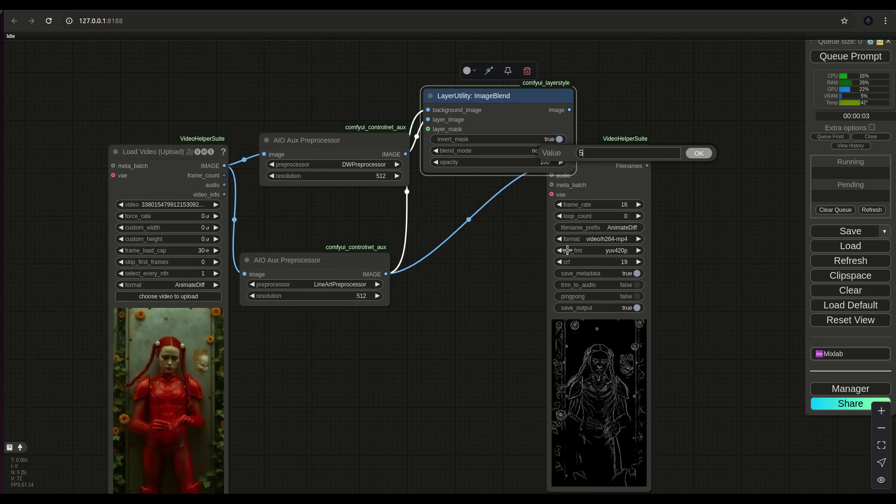
pyautogui.press('Return')
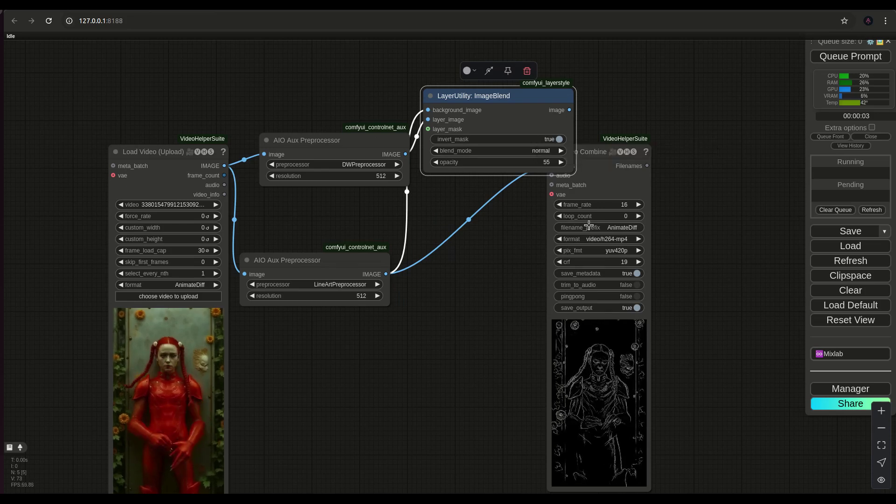
# Step: Connect the ImageBlend output to Video Combine's images input and arrange the nodes between them
pyautogui.moveTo(507, 96); pyautogui.dragTo(441, 241)
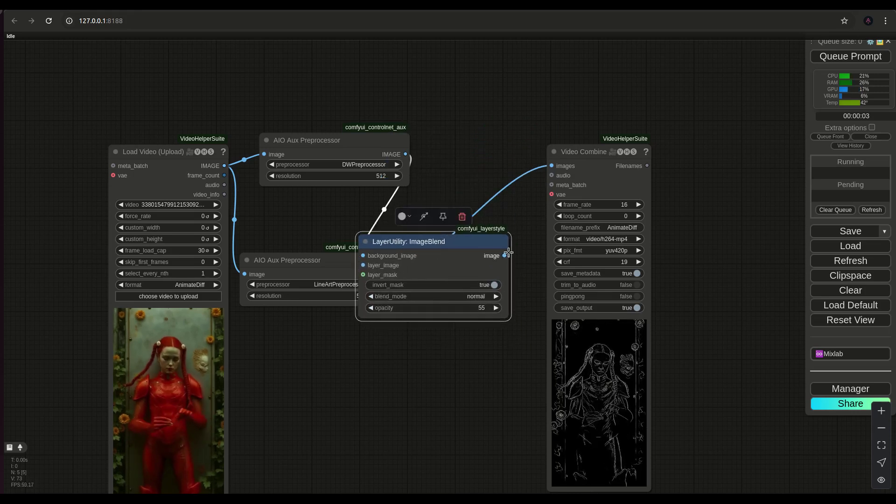
pyautogui.moveTo(505, 256); pyautogui.dragTo(552, 166)
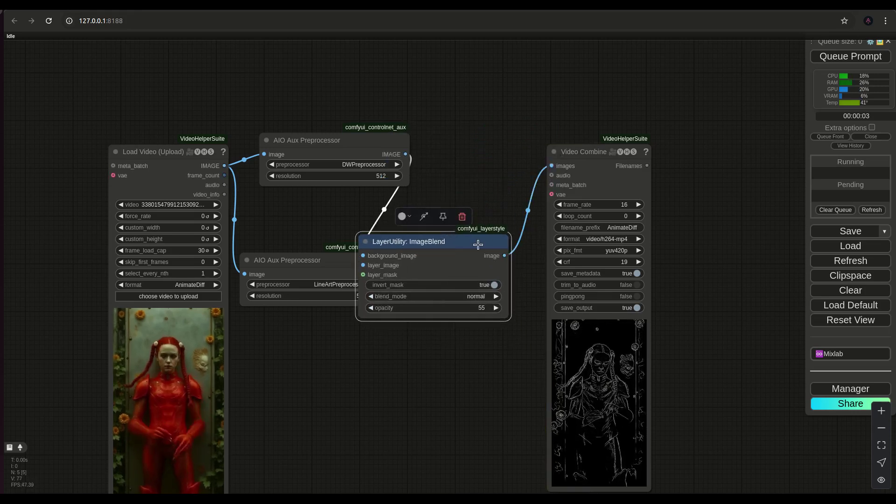
pyautogui.moveTo(479, 242); pyautogui.dragTo(541, 106)
pyautogui.moveTo(602, 153); pyautogui.dragTo(670, 164)
pyautogui.moveTo(483, 109); pyautogui.dragTo(500, 216)
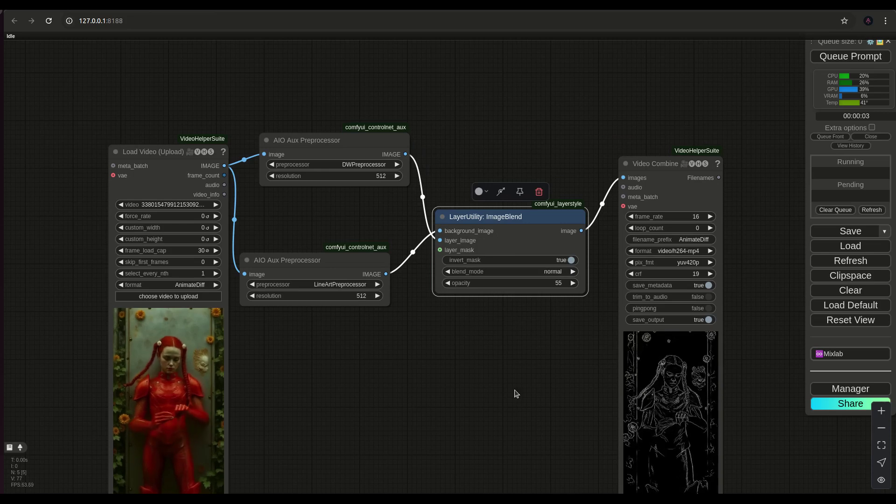
# Step: Keep normal blend mode, move the DWPose and LineArt nodes beside ImageBlend, and queue the workflow
pyautogui.click(544, 270)
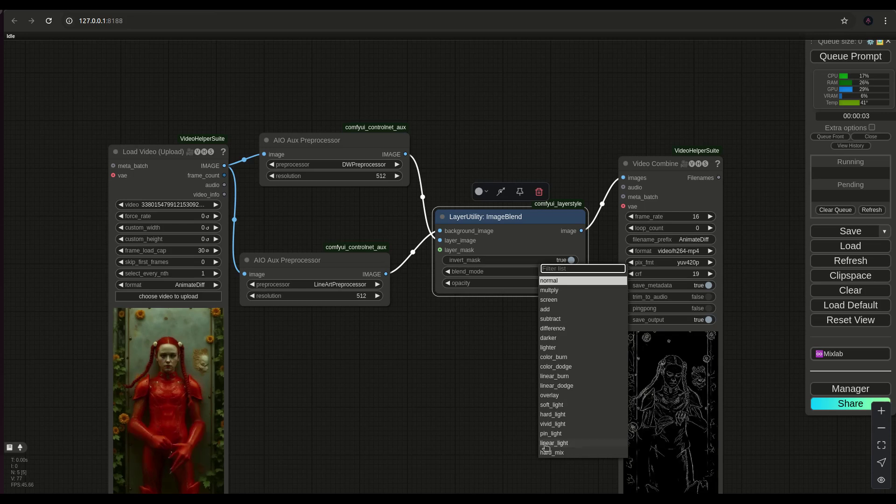
pyautogui.moveTo(503, 376); pyautogui.dragTo(507, 378)
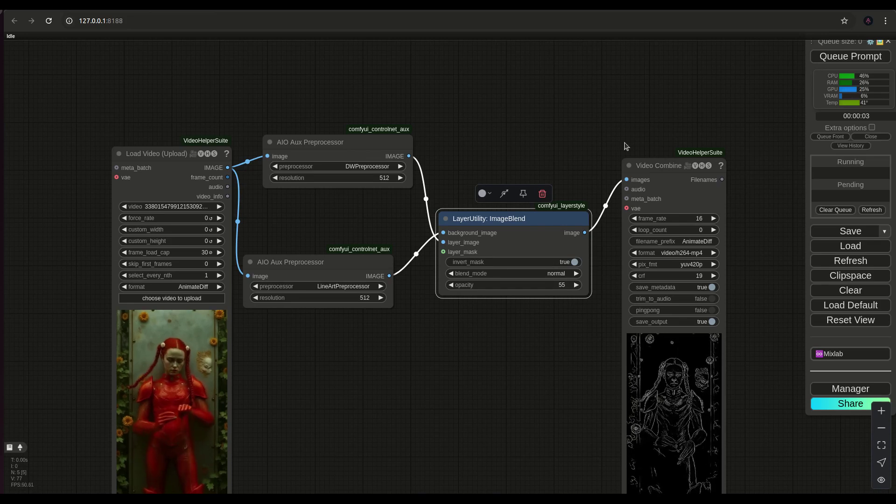
pyautogui.moveTo(344, 147); pyautogui.dragTo(332, 199)
pyautogui.moveTo(324, 264)
pyautogui.mouseDown()
pyautogui.moveTo(343, 264)
pyautogui.moveTo(334, 259)
pyautogui.mouseUp()
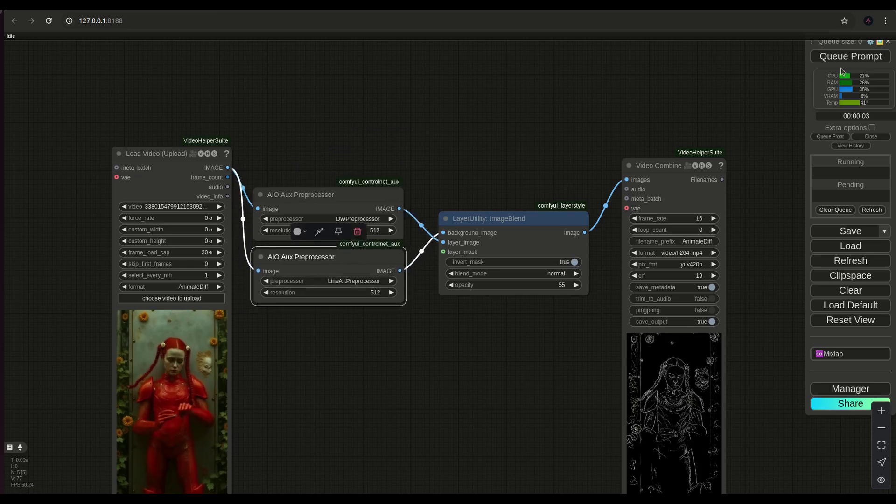
pyautogui.click(846, 57)
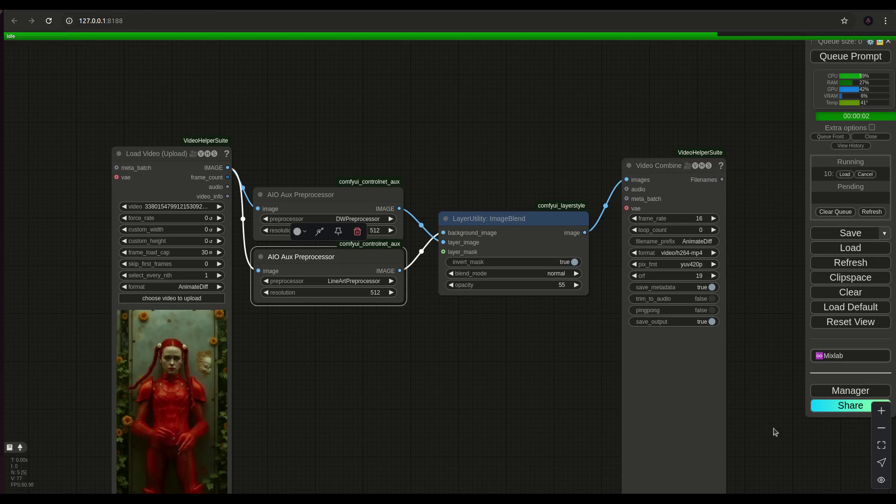
pyautogui.scroll(4, 748, 362)
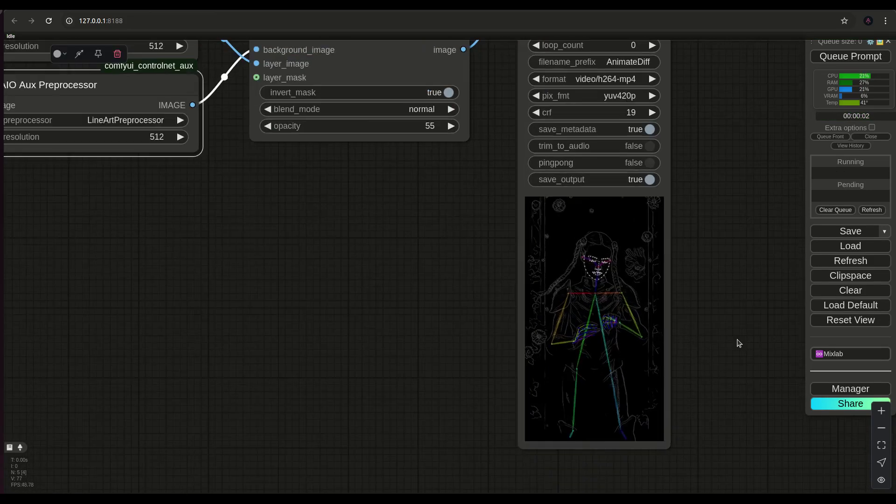
pyautogui.scroll(4, 734, 304)
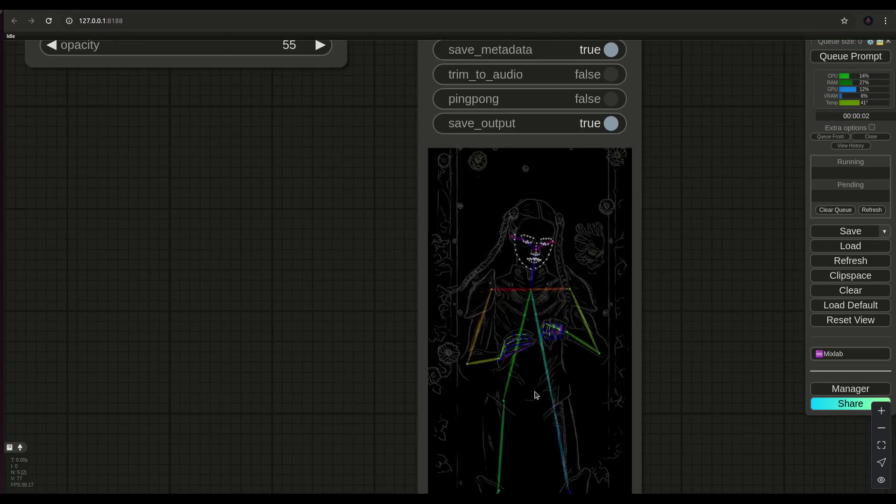
pyautogui.scroll(-2, 556, 356)
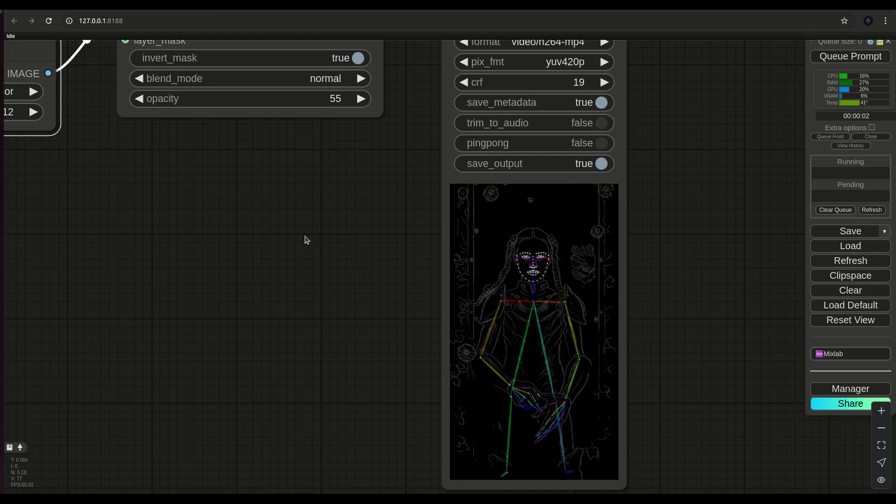
pyautogui.moveTo(306, 240); pyautogui.dragTo(446, 343)
pyautogui.scroll(-2, 478, 340)
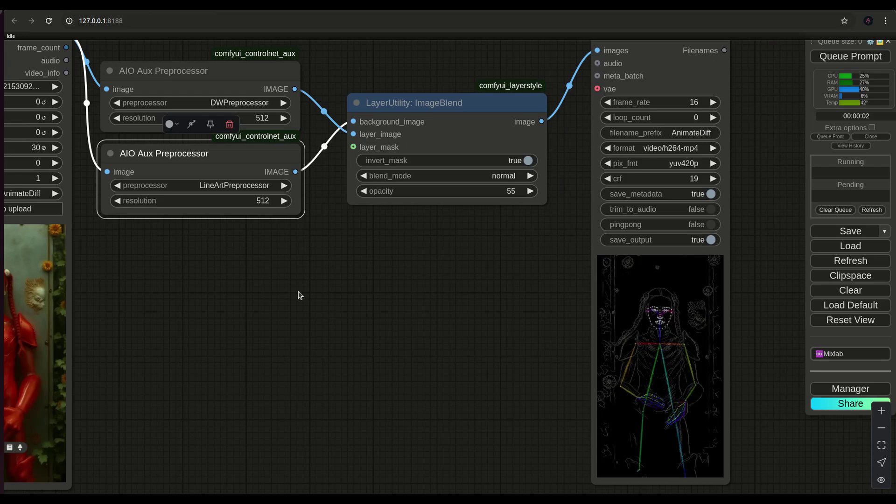
# Step: Add a LayerColor: Brightness Contrast V2 node found by searching 'contras'
pyautogui.doubleClick(325, 279)
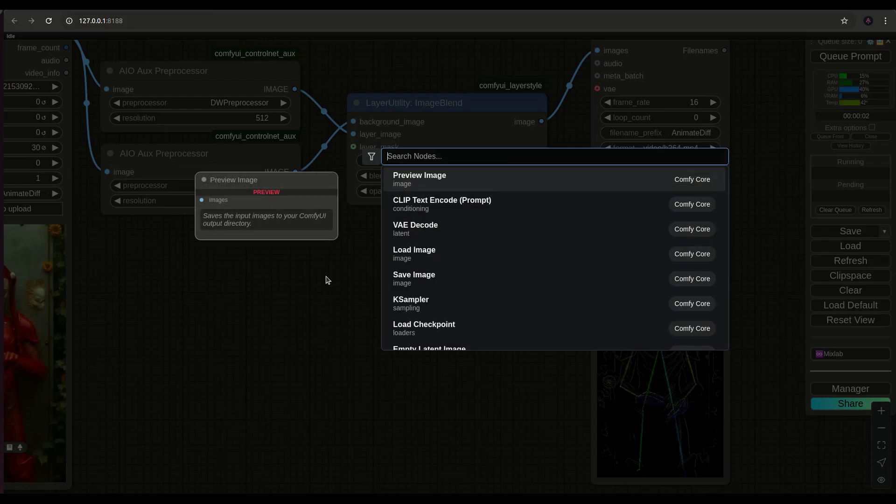
pyautogui.write('lyar')
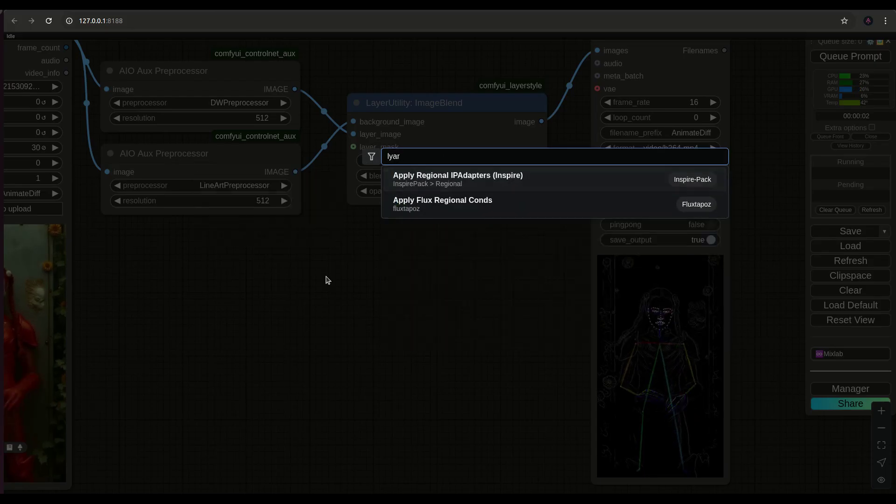
pyautogui.press('BackSpace')
pyautogui.press('BackSpace')
pyautogui.press('BackSpace')
pyautogui.write('ayer')
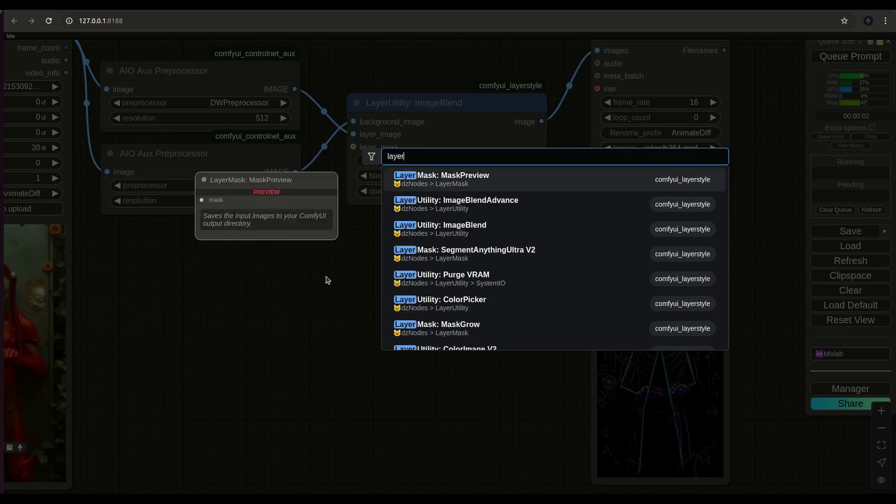
pyautogui.write('utility')
pyautogui.hotkey('ctrl', 'a')
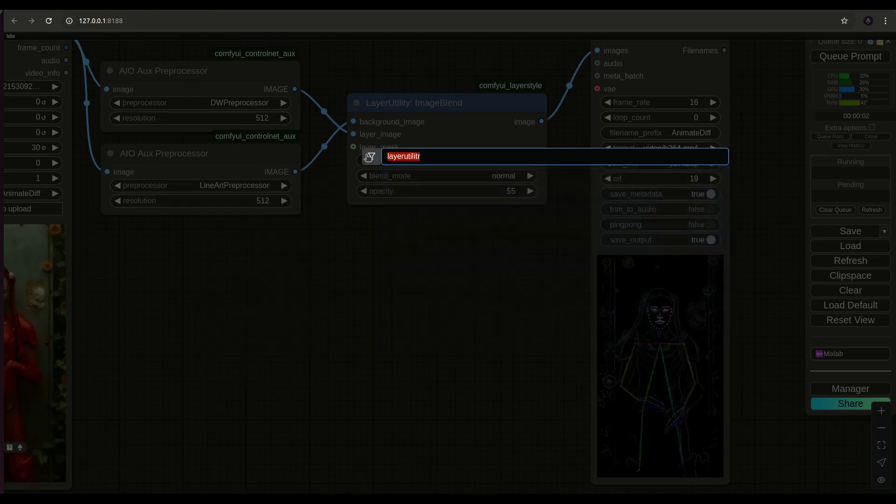
pyautogui.write('contras')
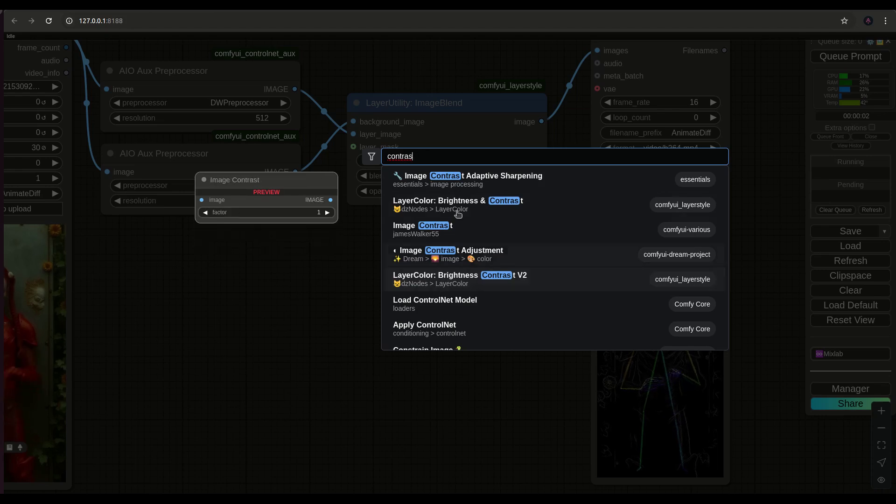
pyautogui.click(463, 280)
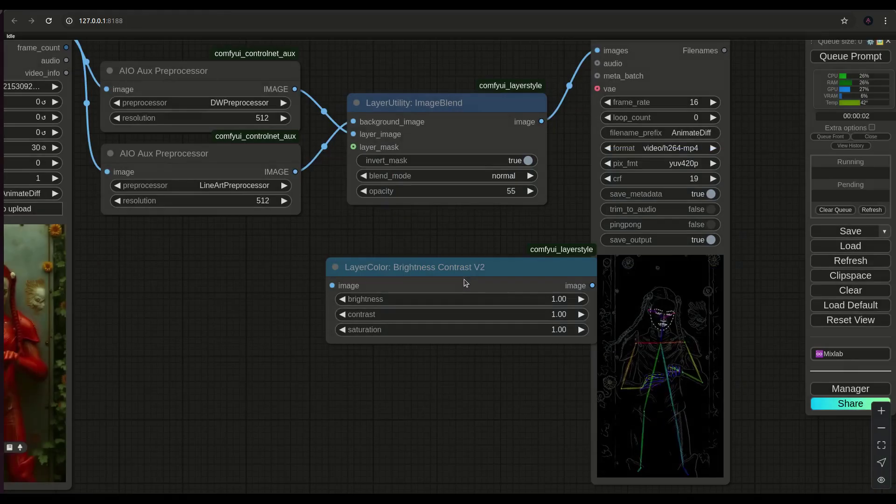
# Step: Position the contrast node under the preprocessors and feed its output into ImageBlend
pyautogui.moveTo(452, 268); pyautogui.dragTo(396, 279)
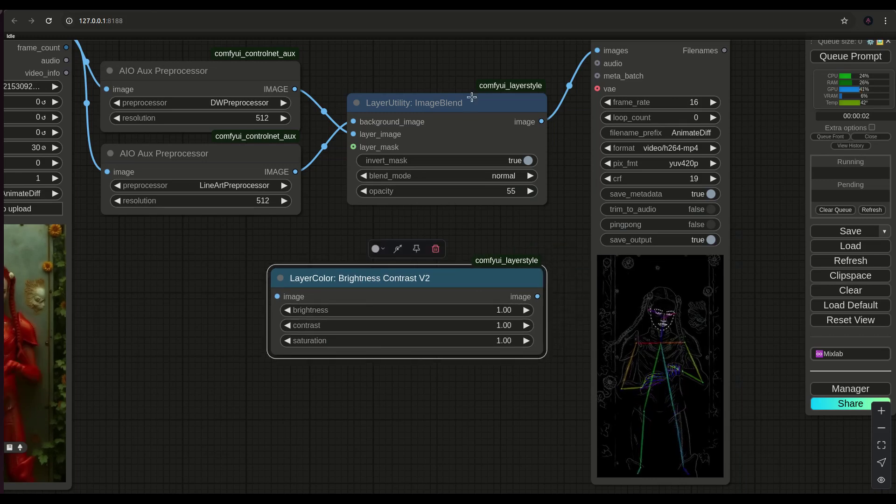
pyautogui.moveTo(288, 282); pyautogui.dragTo(295, 171)
pyautogui.moveTo(472, 311); pyautogui.dragTo(417, 311)
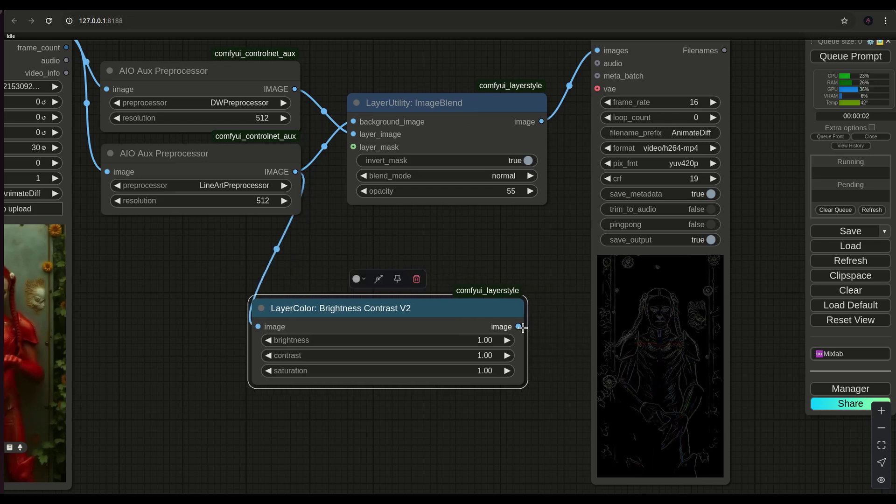
pyautogui.moveTo(520, 326); pyautogui.dragTo(353, 121)
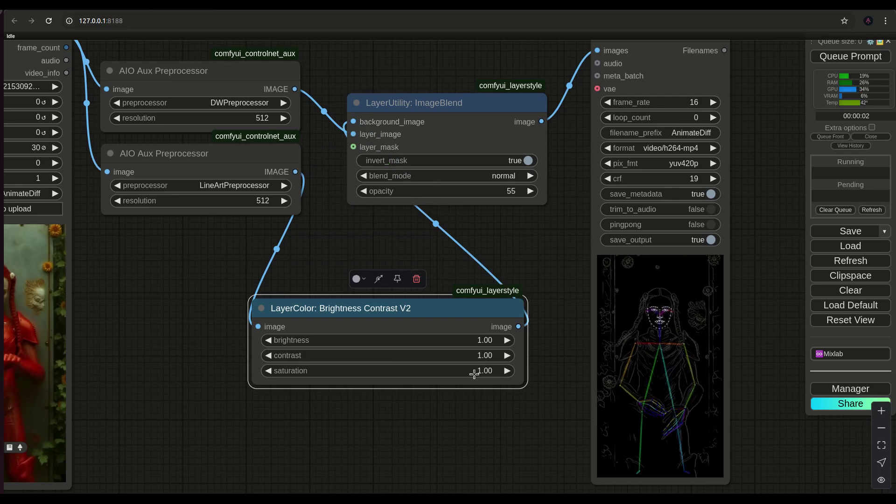
# Step: Set Brightness Contrast V2 contrast to 1.85 and queue a run to check the preview
pyautogui.click(487, 356)
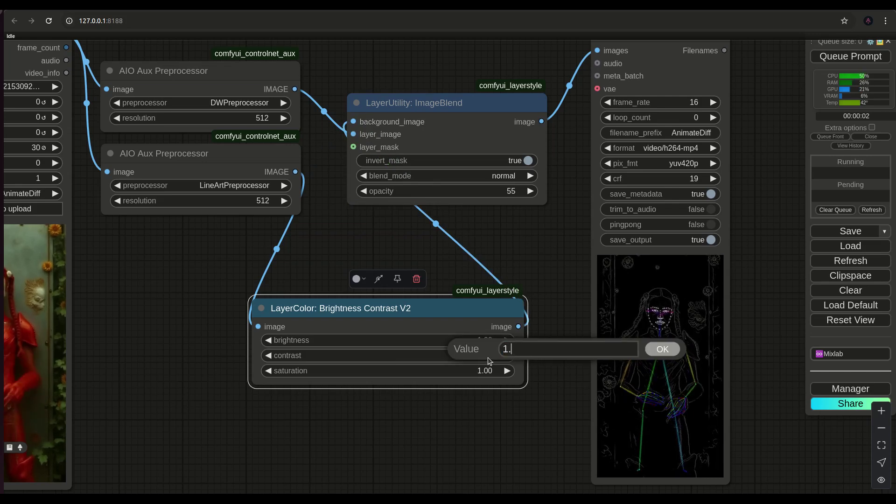
pyautogui.press('Return')
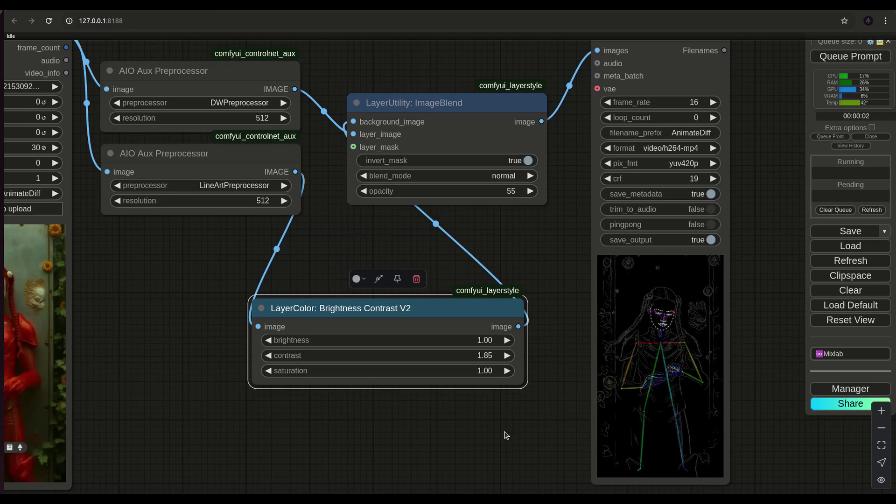
pyautogui.hotkey('ctrl', 'Return')
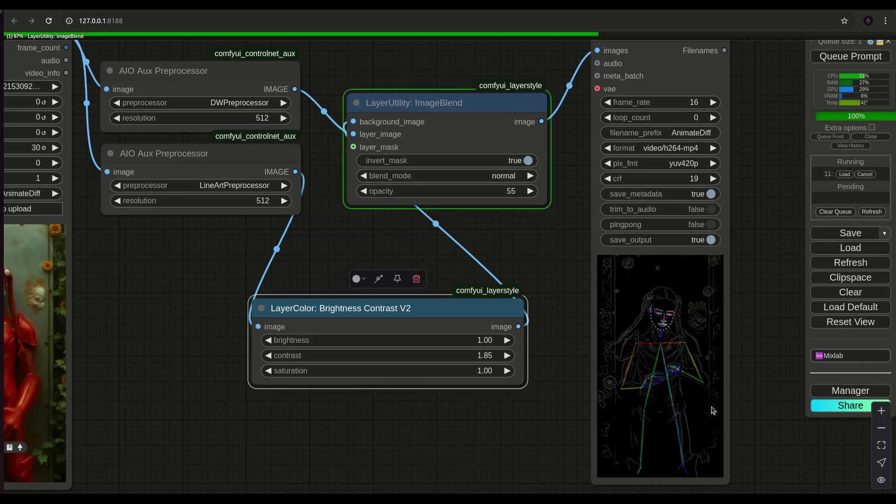
pyautogui.scroll(3, 670, 376)
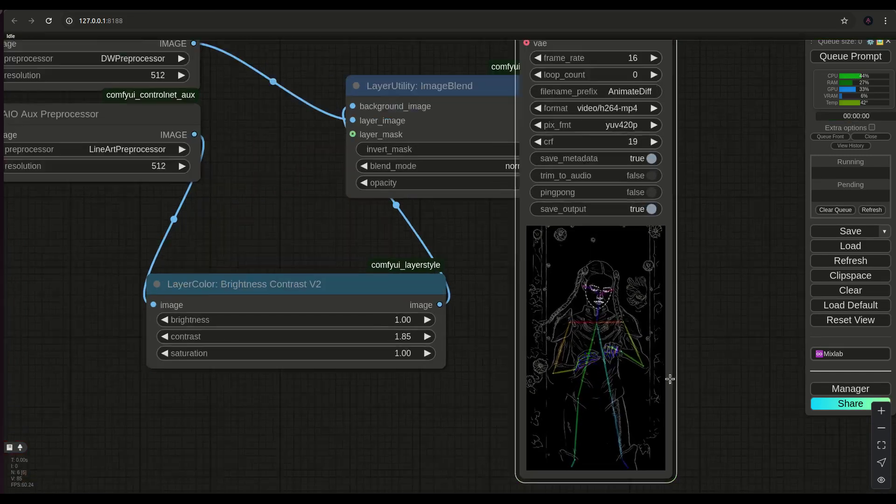
pyautogui.scroll(-1, 686, 379)
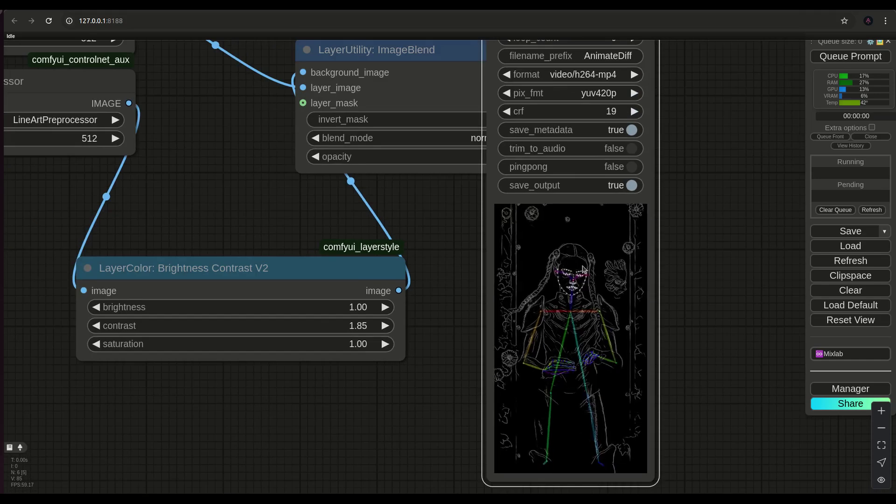
pyautogui.moveTo(370, 87); pyautogui.dragTo(297, 119)
pyautogui.scroll(-3, 700, 380)
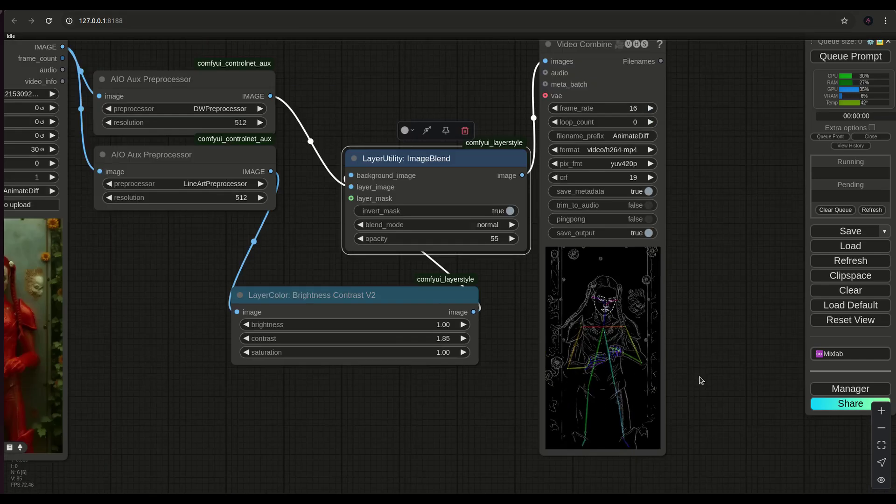
pyautogui.scroll(2, 303, 233)
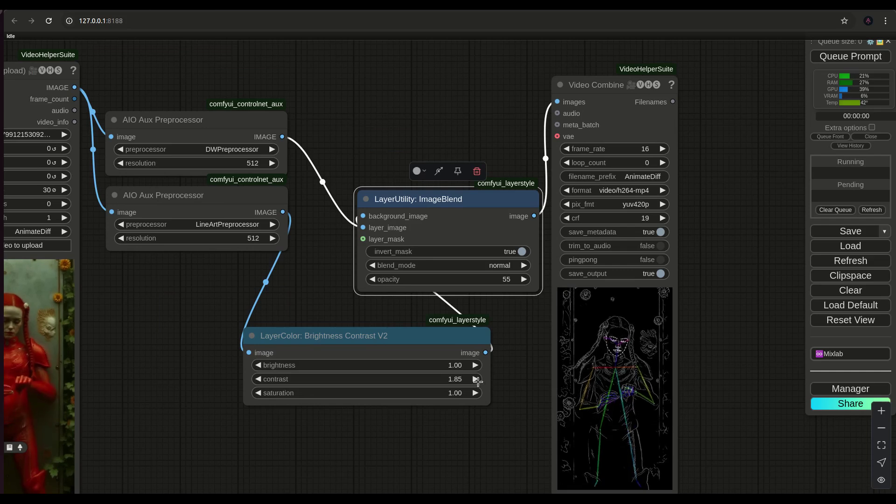
# Step: Change the Brightness Contrast V2 contrast to 1.7 and queue the workflow again
pyautogui.click(454, 380)
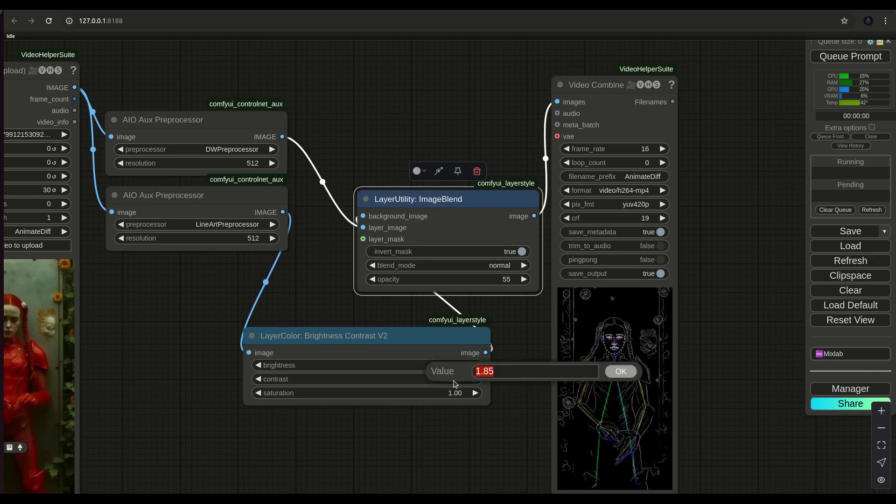
pyautogui.write('1.')
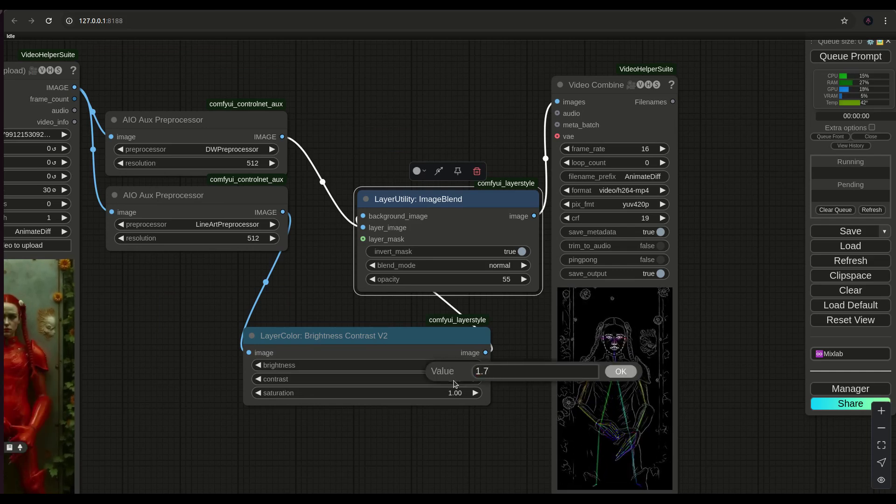
pyautogui.press('Return')
pyautogui.hotkey('ctrl', 'Return')
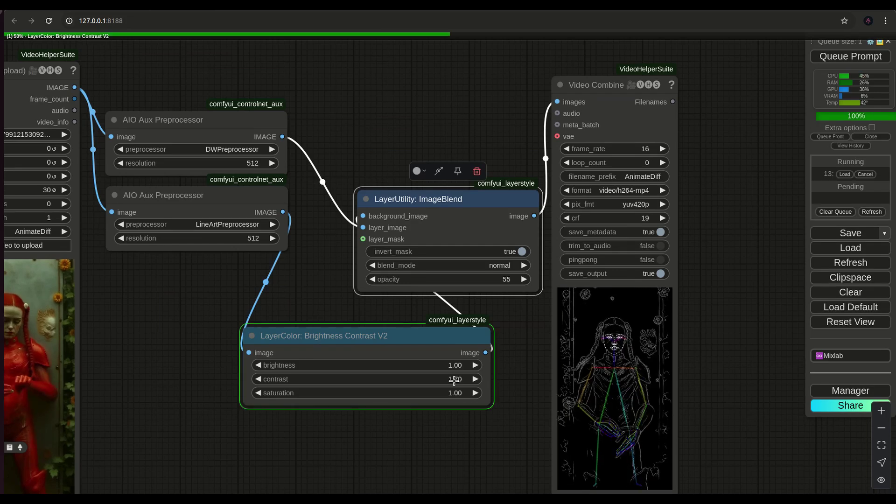
pyautogui.scroll(8, 516, 441)
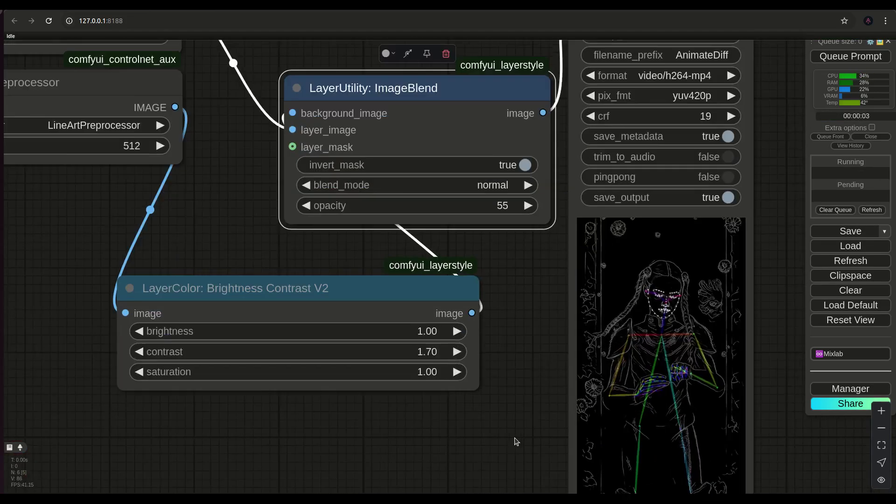
pyautogui.scroll(-2, 514, 439)
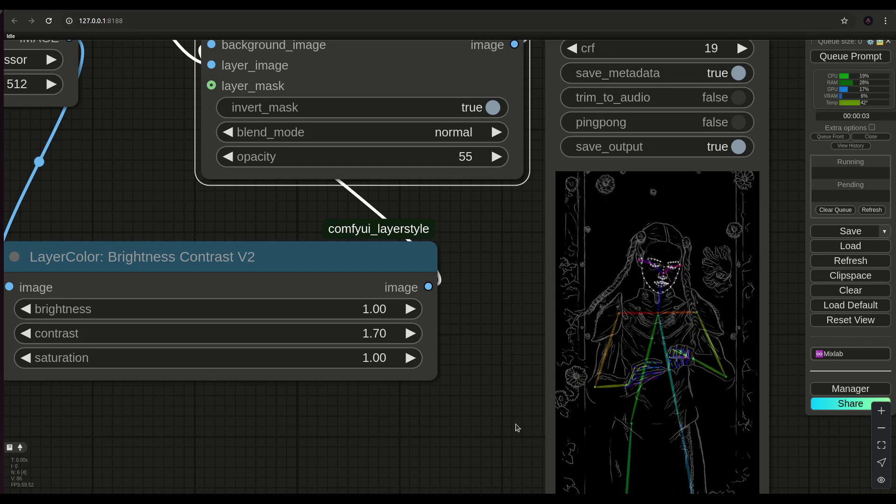
pyautogui.scroll(-3, 570, 332)
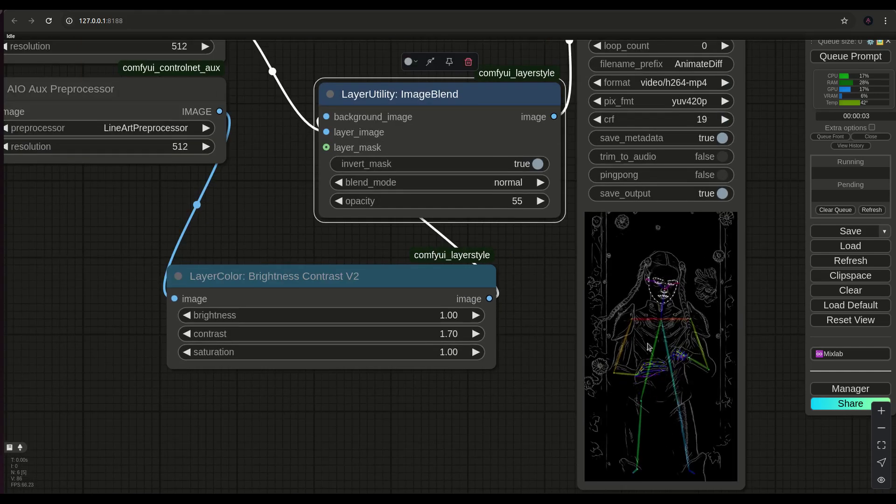
# Step: Enter 65 as the ImageBlend opacity and queue another run
pyautogui.click(514, 207)
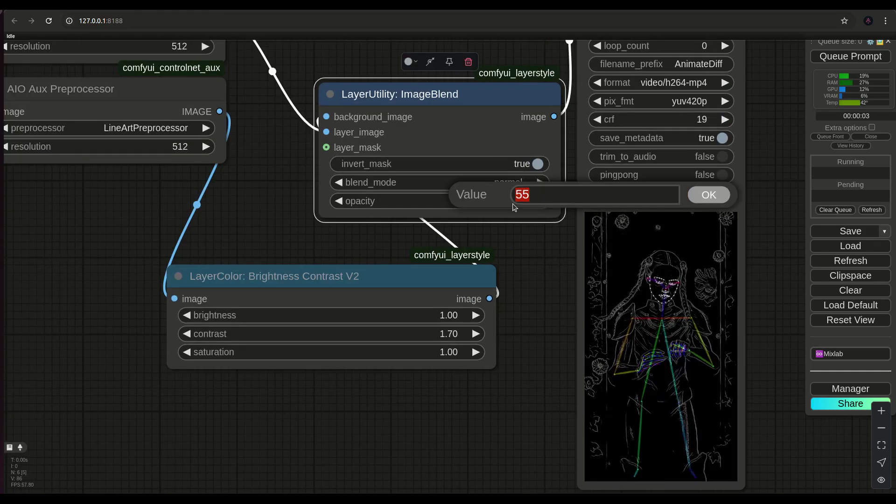
pyautogui.write('65')
pyautogui.press('Return')
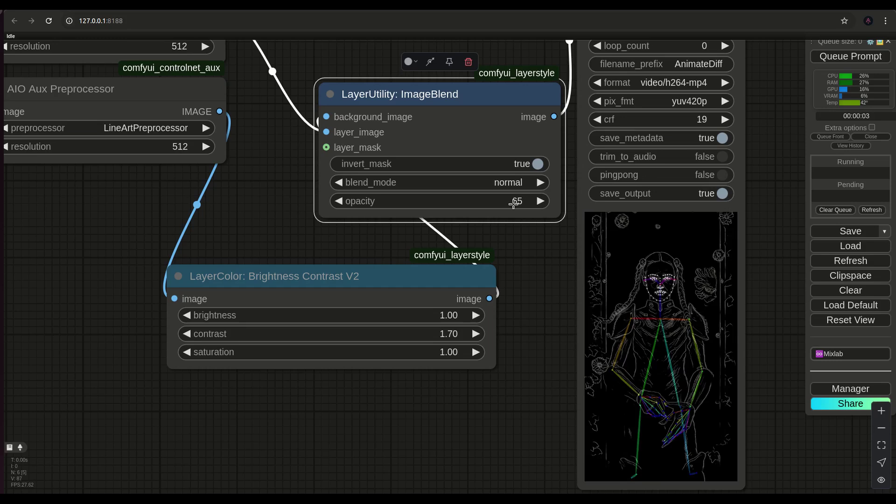
pyautogui.hotkey('ctrl', 'Return')
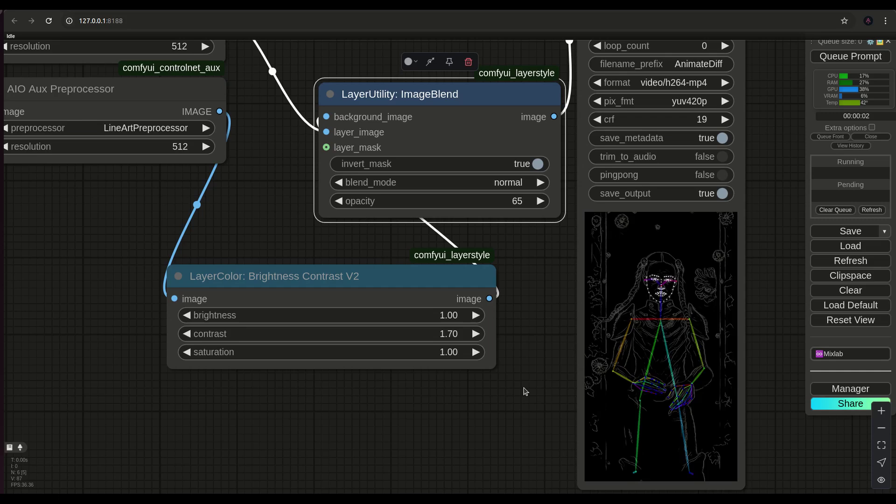
# Step: Shift Brightness Contrast V2 left and drag Video Combine's corner to enlarge its preview
pyautogui.scroll(-5, 522, 392)
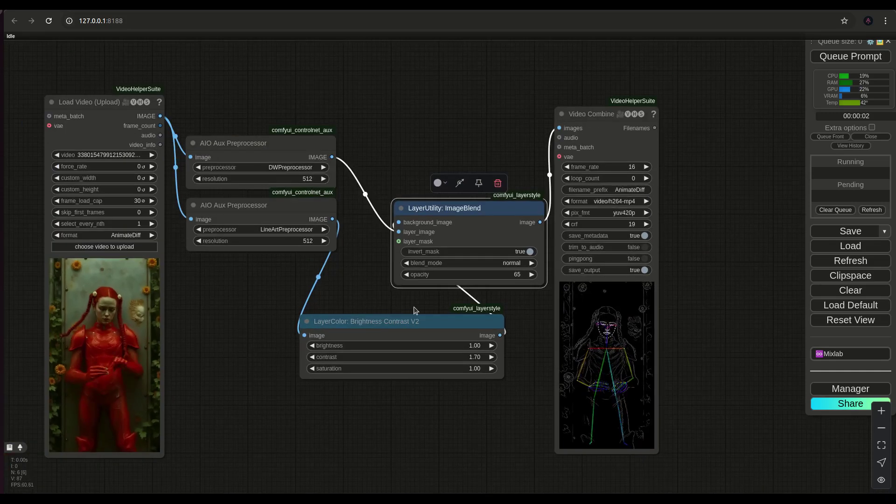
pyautogui.moveTo(415, 315); pyautogui.dragTo(353, 315)
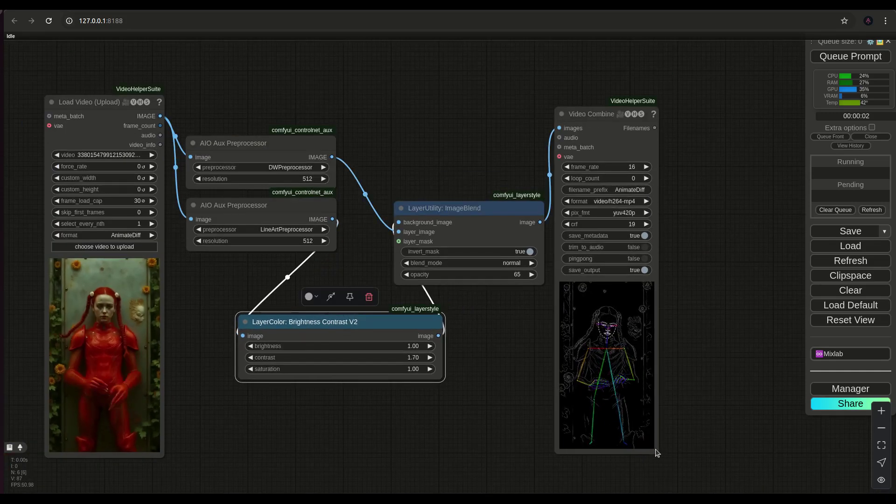
pyautogui.moveTo(655, 450); pyautogui.dragTo(741, 493)
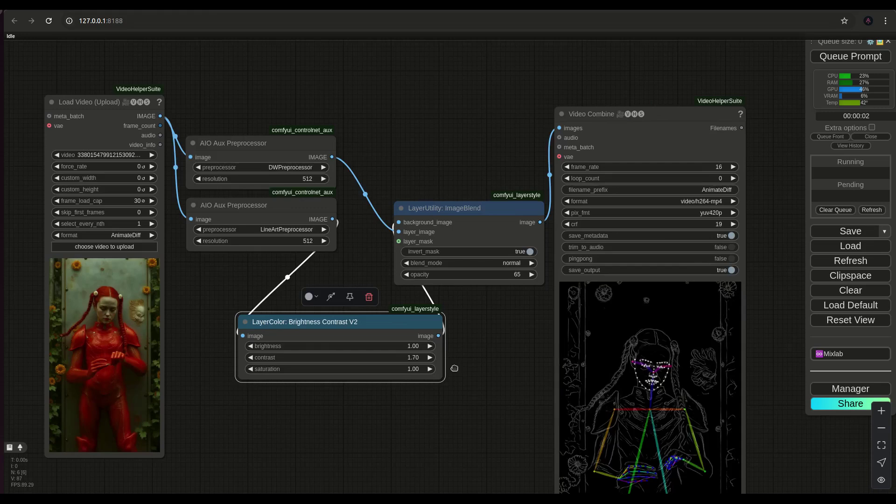
pyautogui.moveTo(515, 492); pyautogui.dragTo(510, 411)
pyautogui.scroll(-4, 510, 411)
pyautogui.click(536, 120)
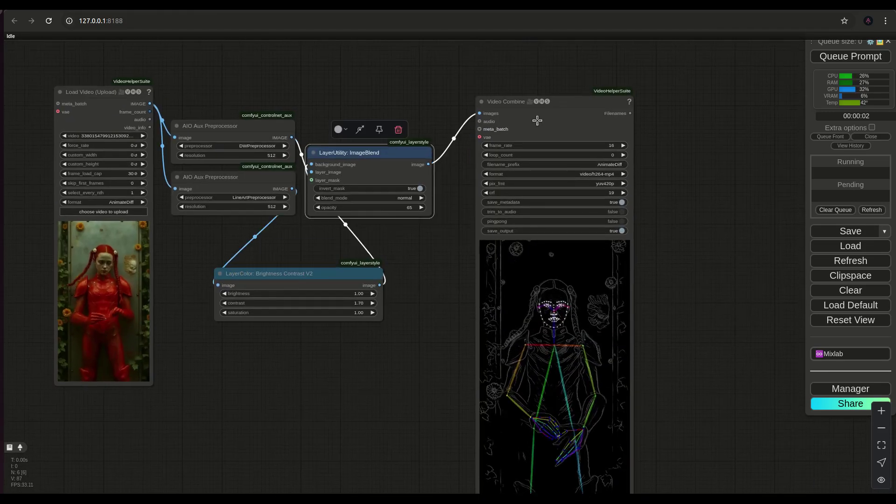
pyautogui.scroll(2, 535, 324)
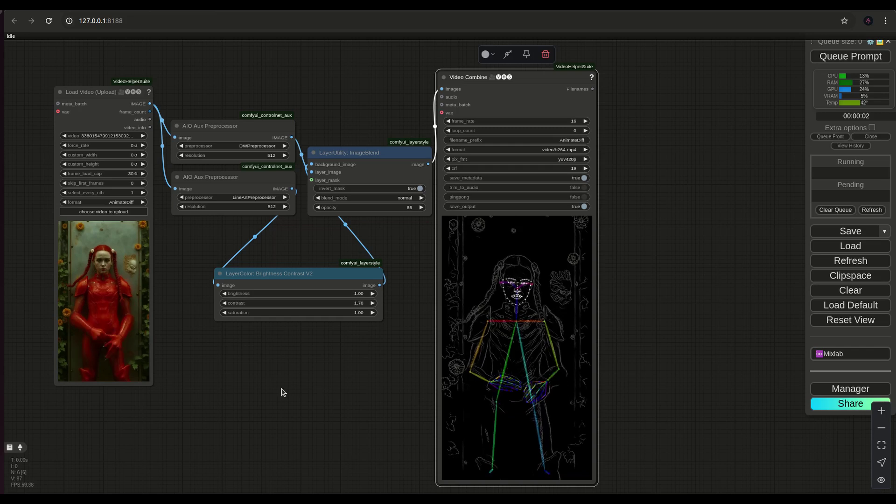
pyautogui.moveTo(238, 231); pyautogui.dragTo(257, 336)
pyautogui.scroll(7, 256, 336)
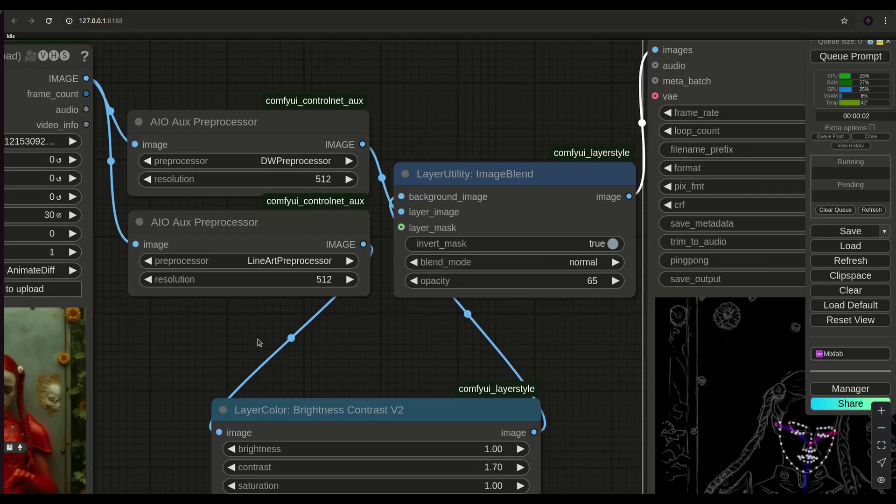
# Step: Switch the second AIO Aux Preprocessor to DepthAnythingV2Preprocessor and queue a run
pyautogui.click(273, 261)
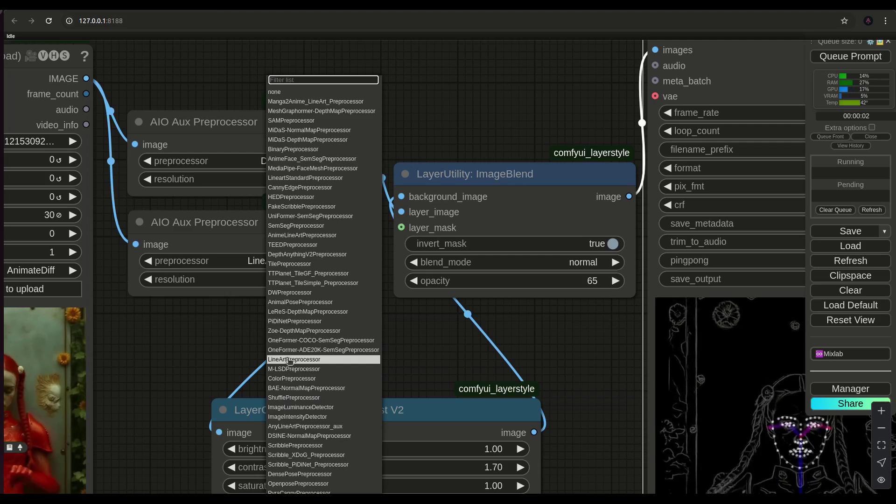
pyautogui.press('Escape')
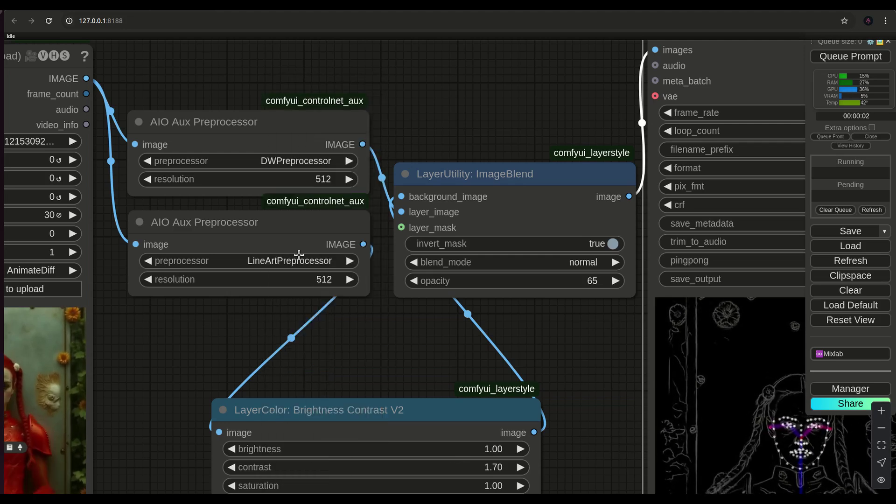
pyautogui.scroll(-5, 569, 392)
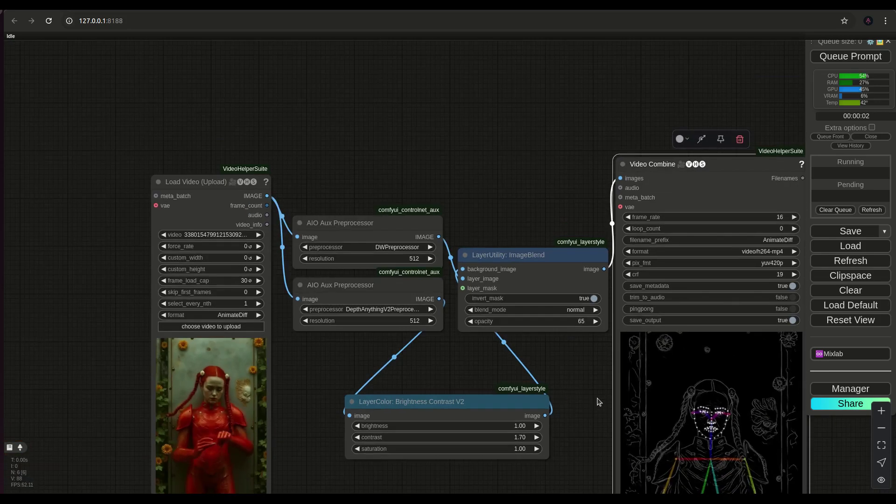
pyautogui.moveTo(598, 401); pyautogui.dragTo(522, 346)
pyautogui.hotkey('ctrl', 'Return')
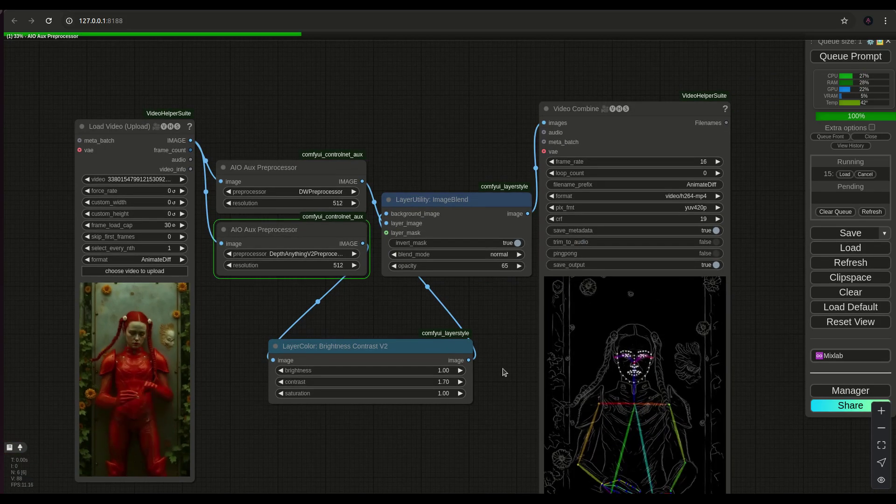
# Step: Move Brightness Contrast V2 up-left and add a KJNodes Resize Image node (512×512, nearest-exact)
pyautogui.scroll(-2, 492, 387)
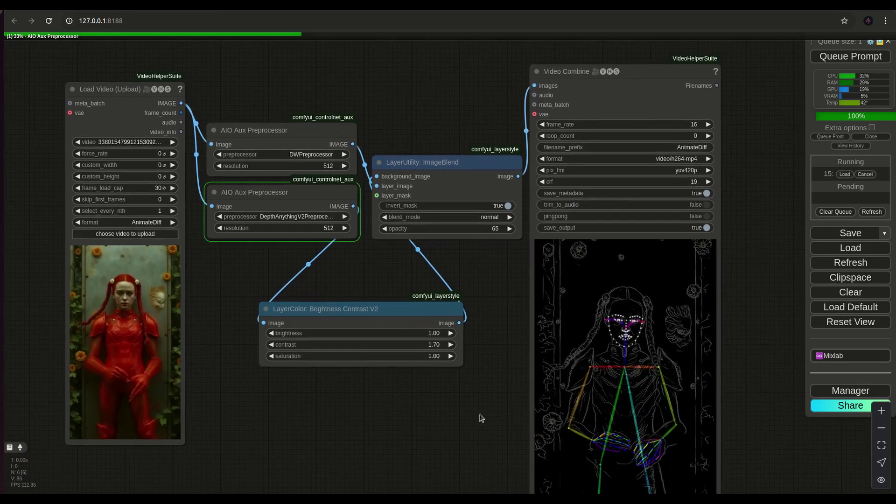
pyautogui.scroll(-1, 432, 432)
pyautogui.scroll(-2, 412, 368)
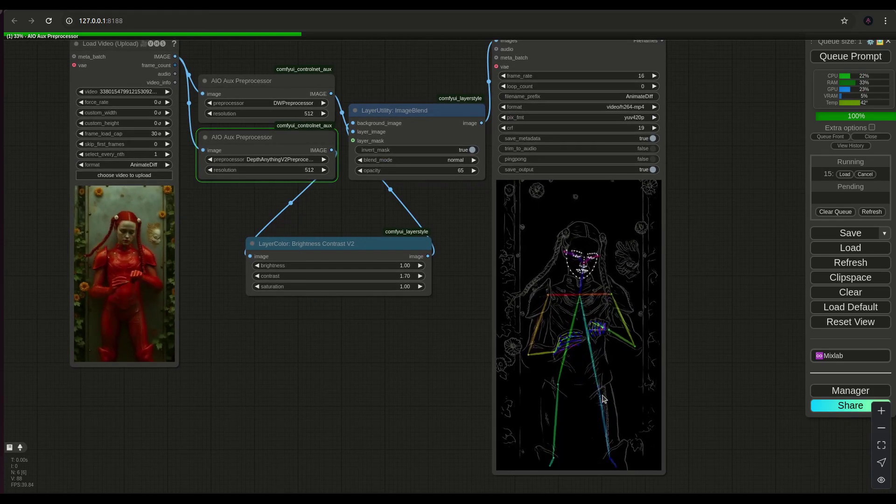
pyautogui.moveTo(352, 354); pyautogui.dragTo(380, 395)
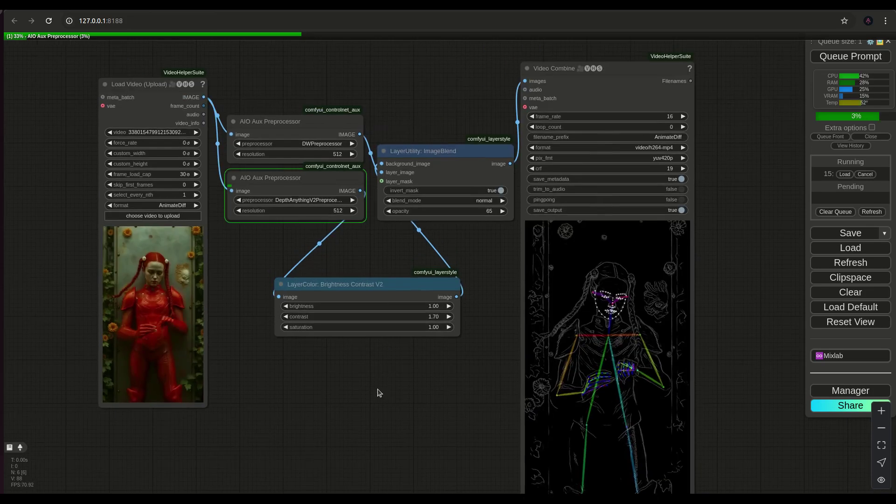
pyautogui.moveTo(380, 284); pyautogui.dragTo(313, 261)
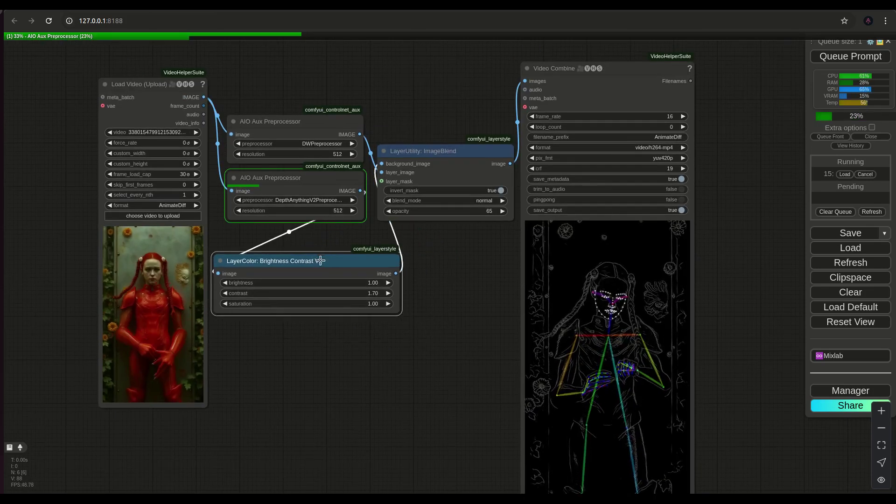
pyautogui.doubleClick(391, 381)
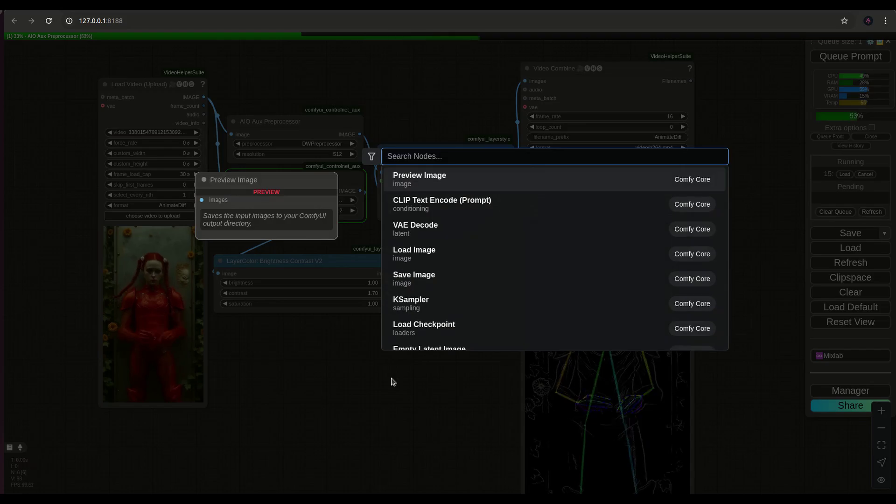
pyautogui.write('resize')
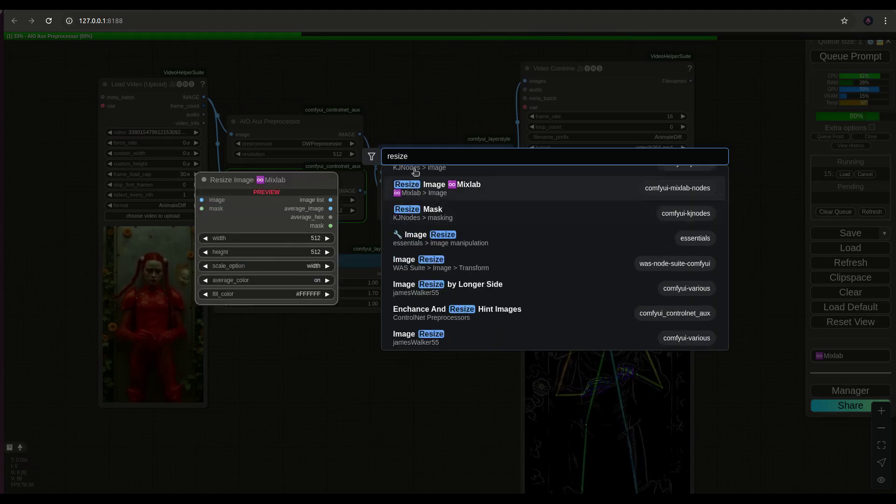
pyautogui.click(439, 182)
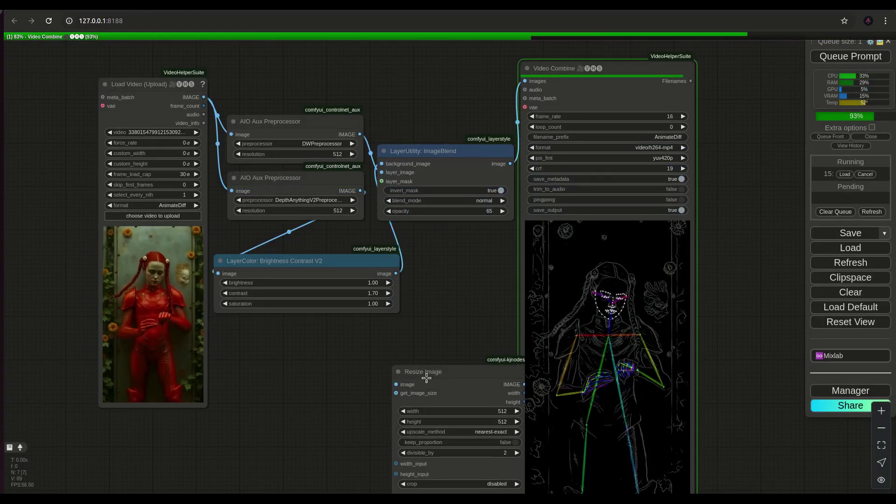
# Step: Place Resize Image under Brightness Contrast V2, readjust that node, and select ImageBlend
pyautogui.moveTo(433, 371); pyautogui.dragTo(349, 347)
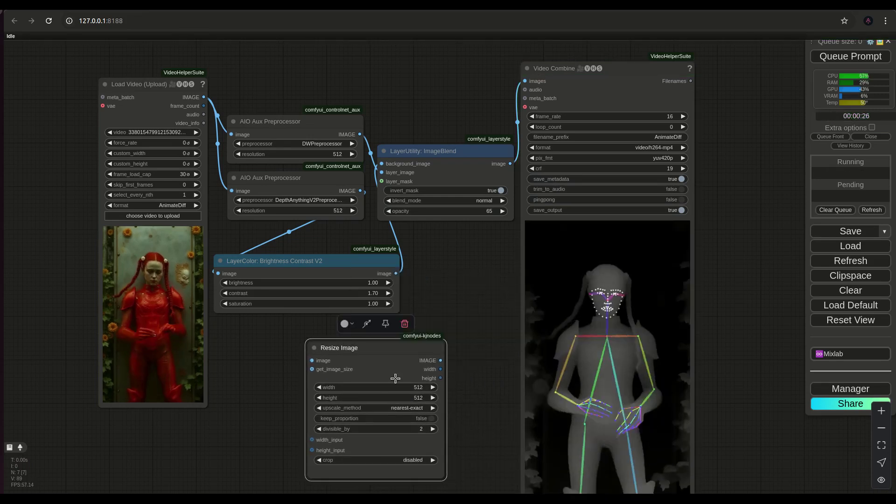
pyautogui.scroll(-3, 713, 370)
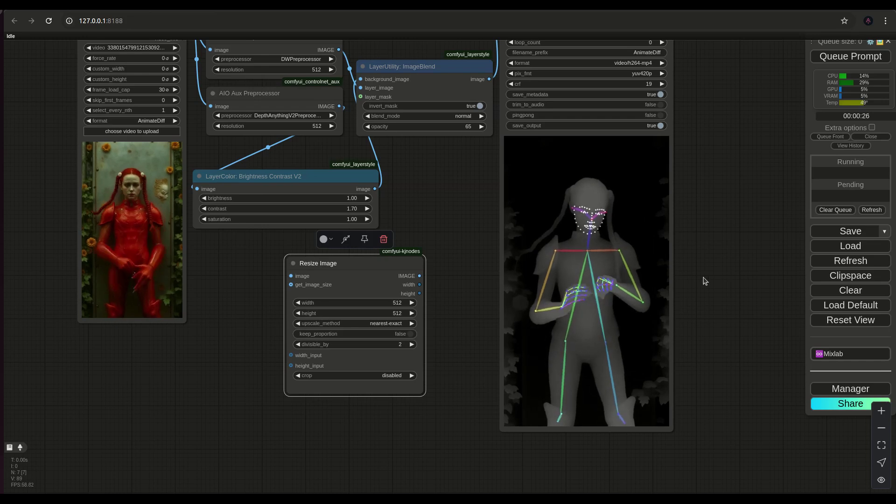
pyautogui.scroll(3, 760, 280)
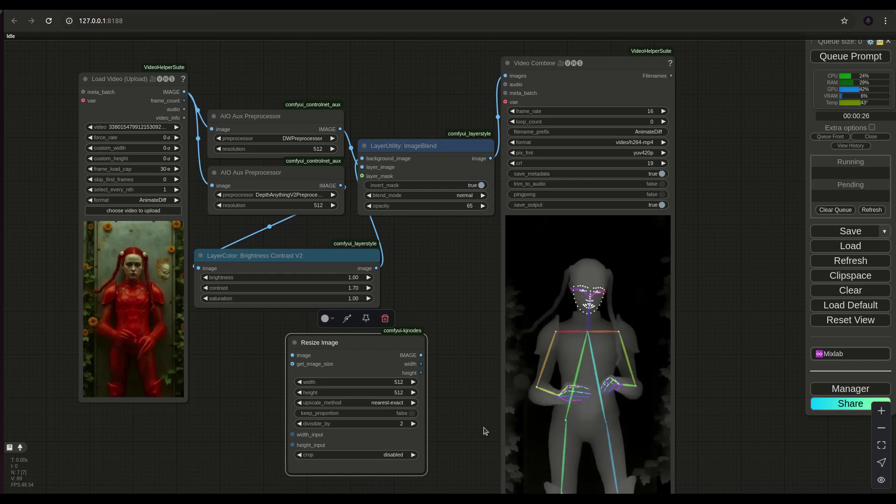
pyautogui.scroll(-3, 480, 379)
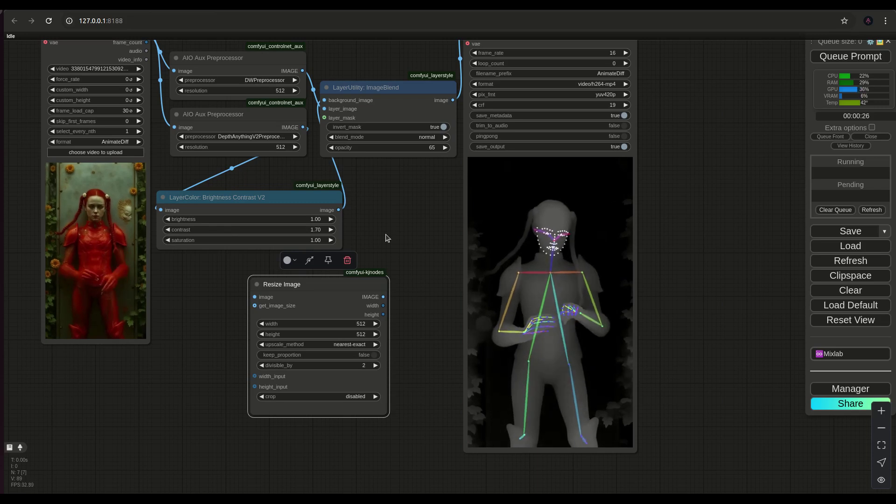
pyautogui.moveTo(385, 236); pyautogui.dragTo(407, 281)
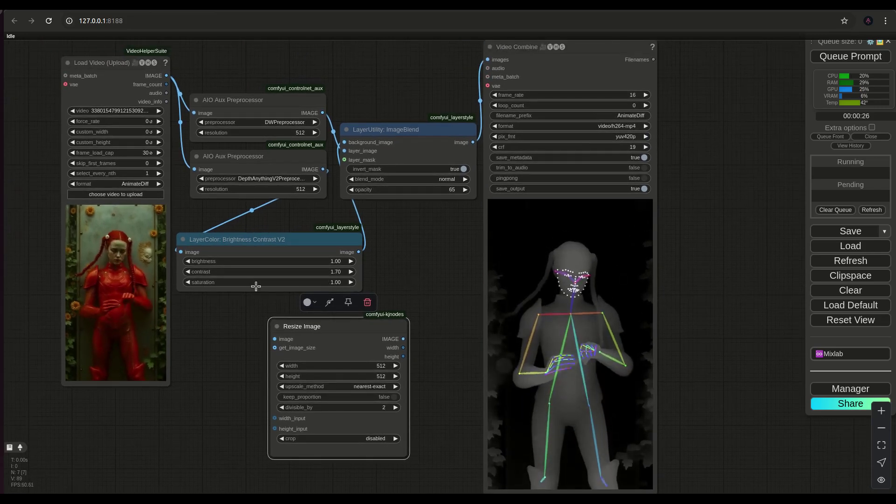
pyautogui.moveTo(269, 244); pyautogui.dragTo(288, 229)
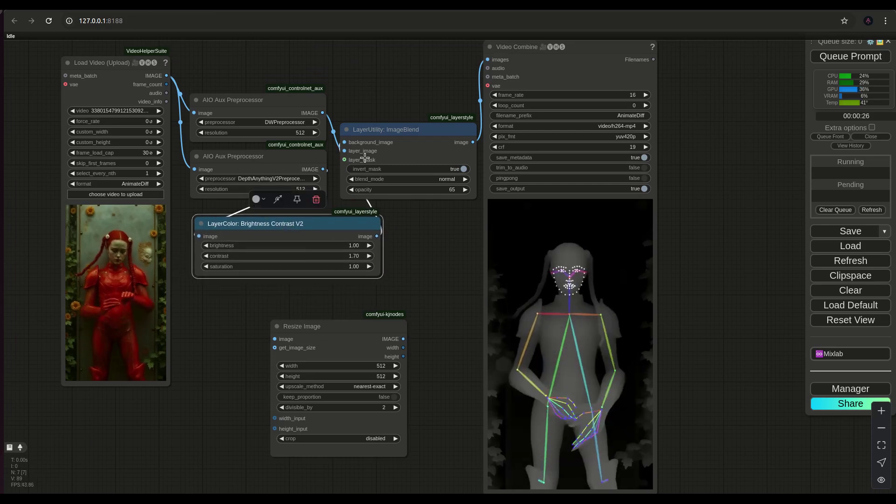
pyautogui.click(416, 131)
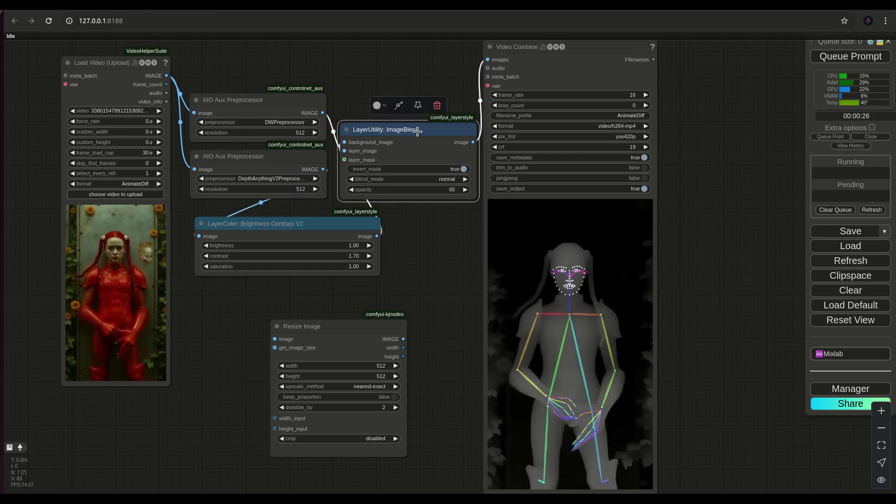
pyautogui.doubleClick(406, 248)
pyautogui.write('la')
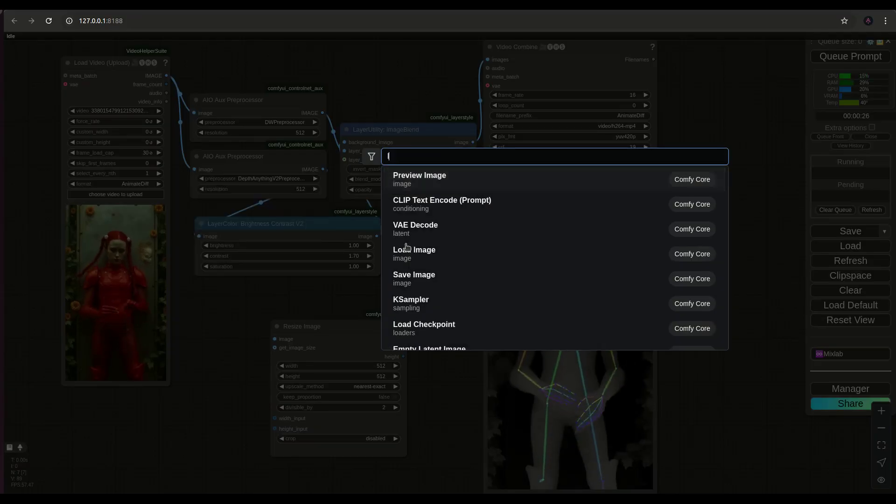
pyautogui.write('yer')
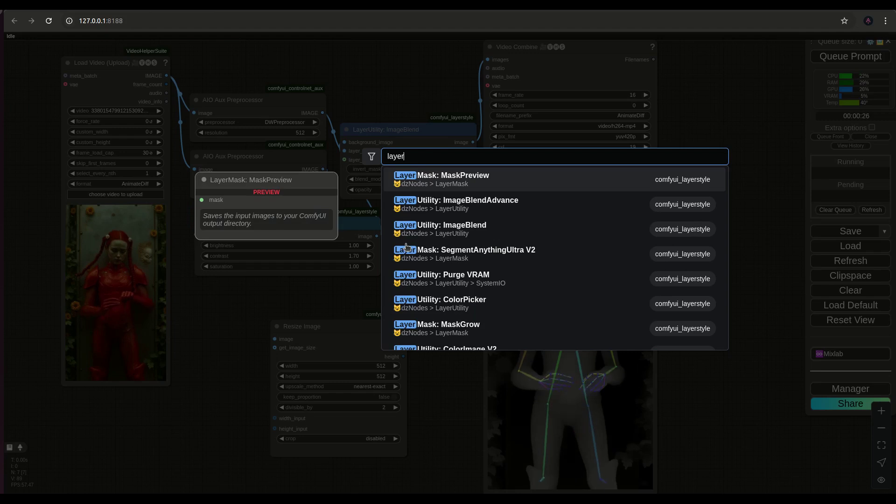
pyautogui.write(' vr')
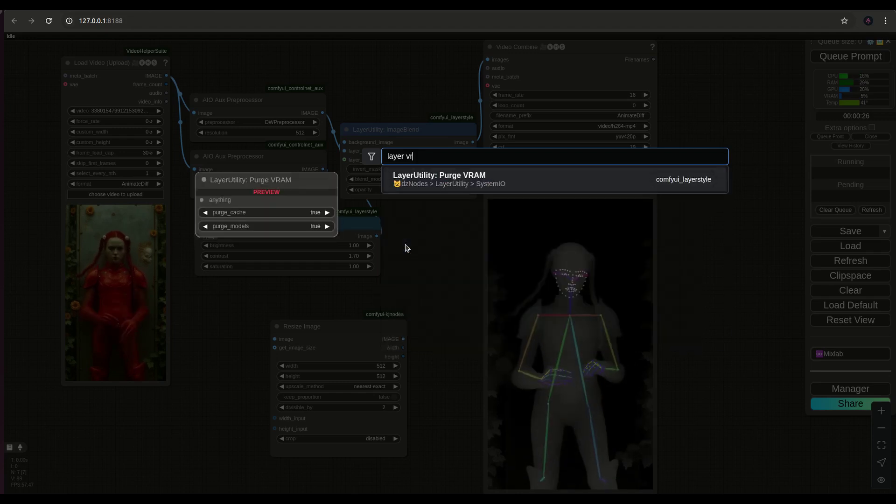
pyautogui.click(459, 188)
pyautogui.moveTo(456, 236); pyautogui.dragTo(342, 300)
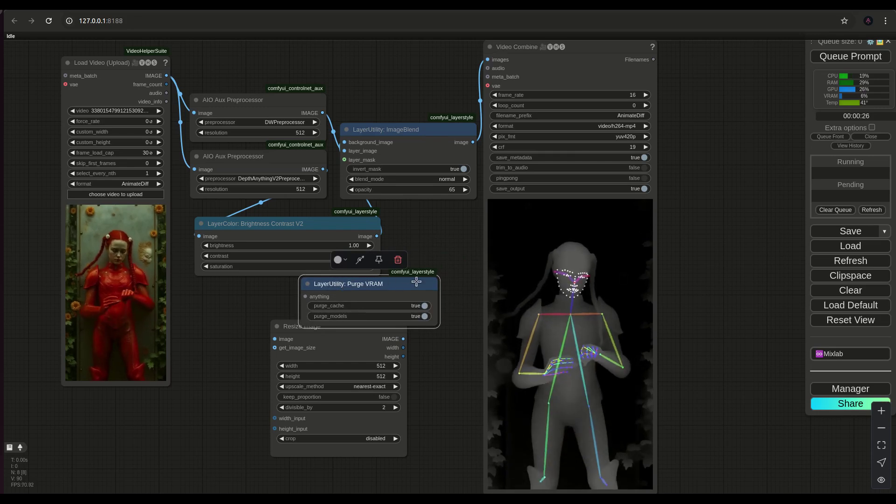
pyautogui.click(397, 259)
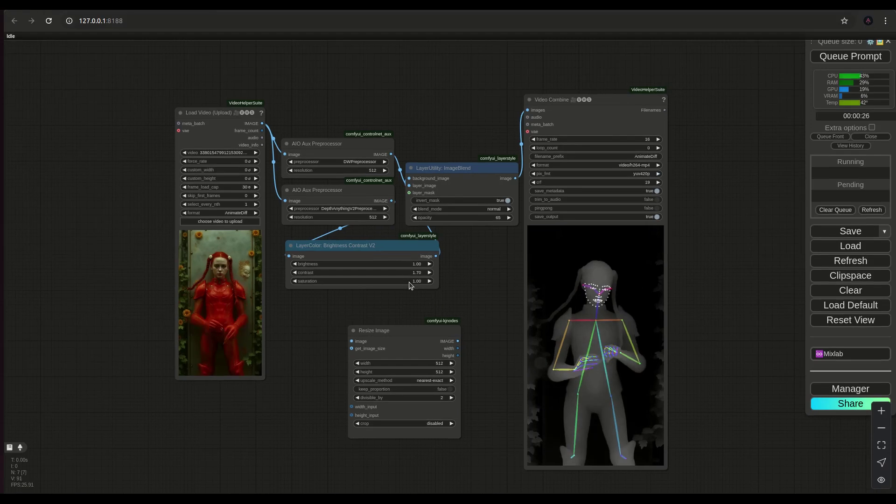
# Step: Wire ImageBlend's image output into the Resize Image node's image input
pyautogui.scroll(2, 321, 349)
pyautogui.click(321, 349)
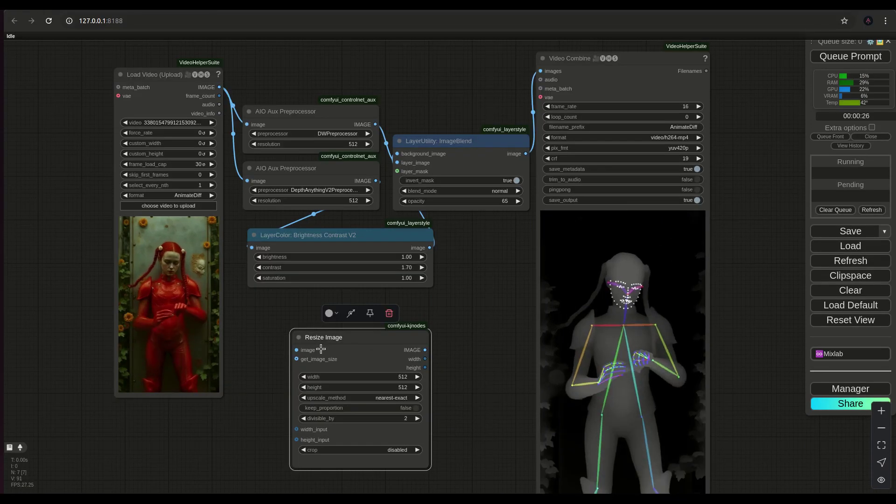
pyautogui.moveTo(346, 346); pyautogui.dragTo(432, 347)
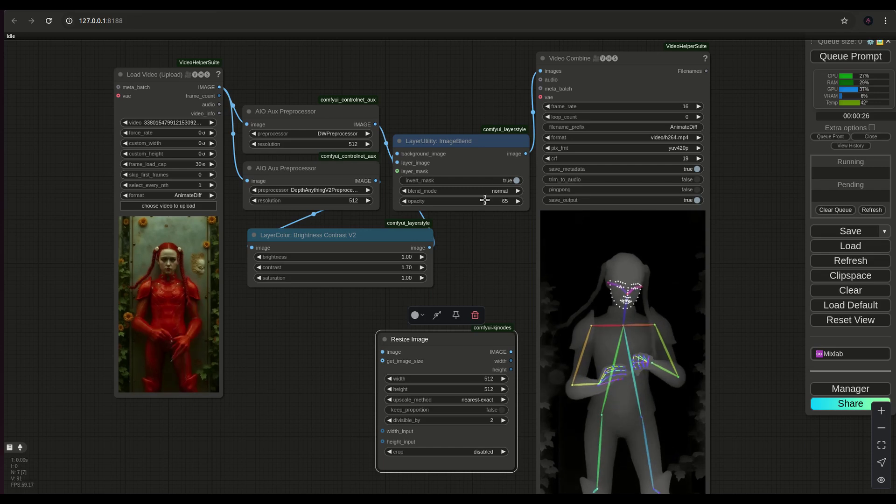
pyautogui.moveTo(501, 149); pyautogui.dragTo(450, 155)
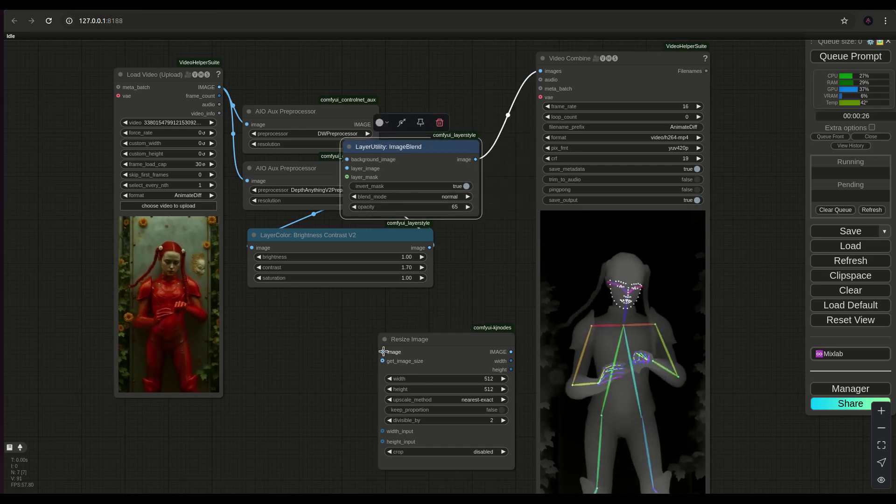
pyautogui.moveTo(382, 351); pyautogui.dragTo(466, 256)
# Step: Reposition Video Combine and place Resize Image beside it
pyautogui.scroll(2, 504, 256)
pyautogui.moveTo(537, 132); pyautogui.dragTo(612, 269)
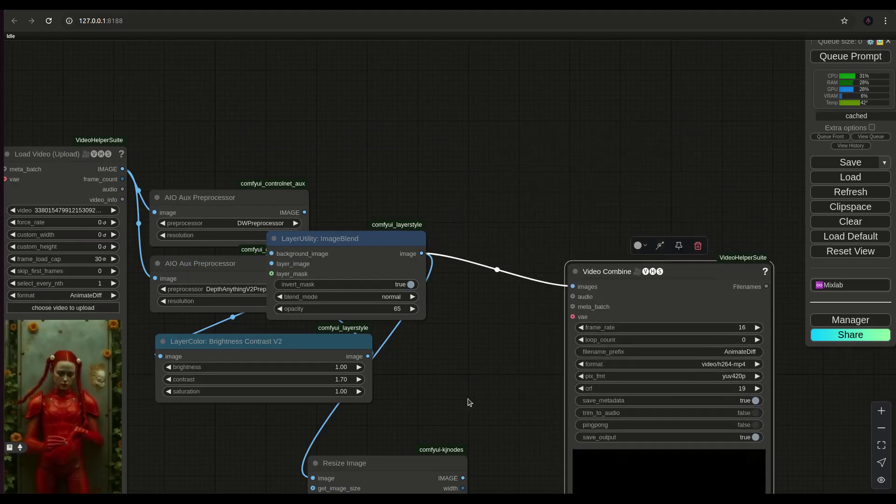
pyautogui.moveTo(486, 481); pyautogui.dragTo(559, 186)
pyautogui.moveTo(378, 370); pyautogui.dragTo(475, 260)
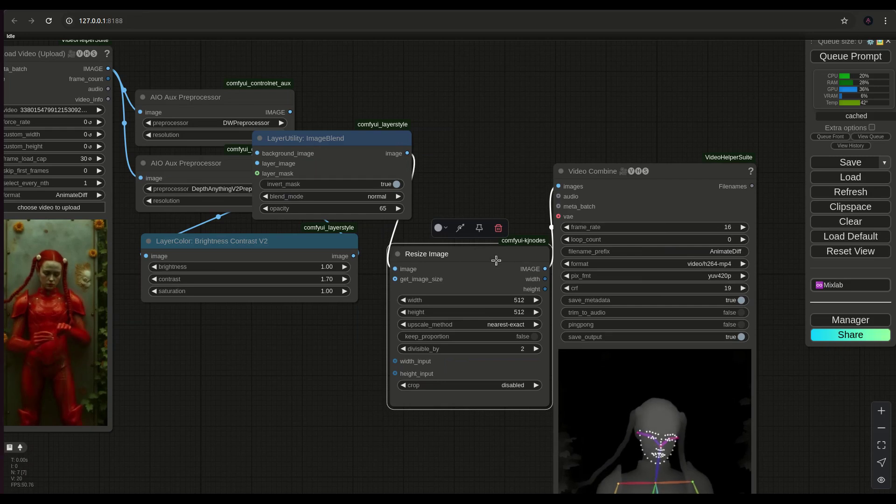
pyautogui.moveTo(454, 256); pyautogui.dragTo(424, 266)
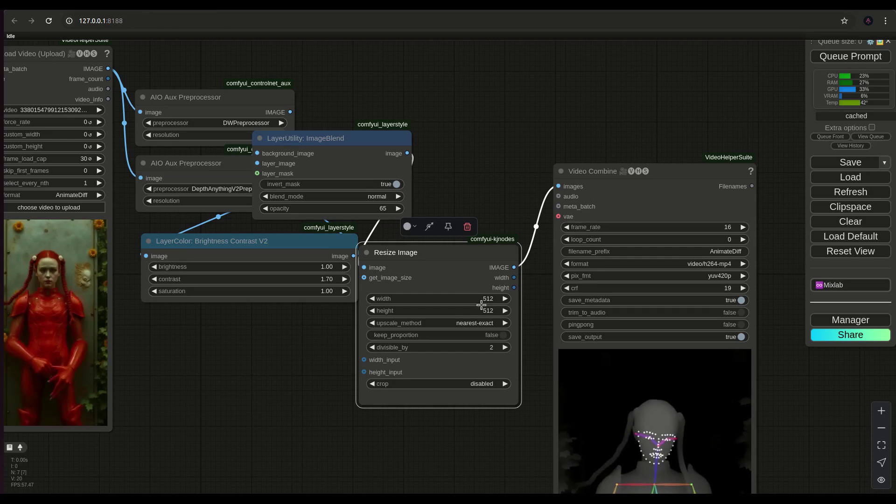
pyautogui.moveTo(419, 259); pyautogui.dragTo(440, 261)
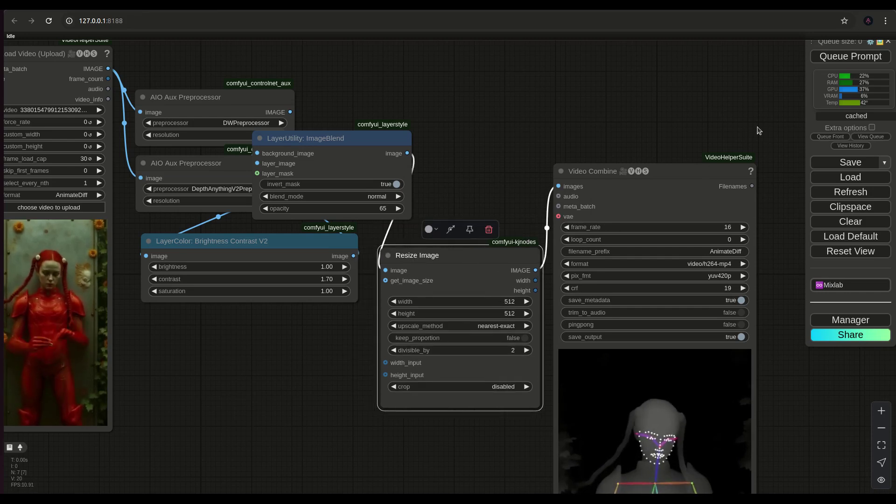
# Step: Queue the workflow to render the pose-over-depth video preview
pyautogui.click(851, 57)
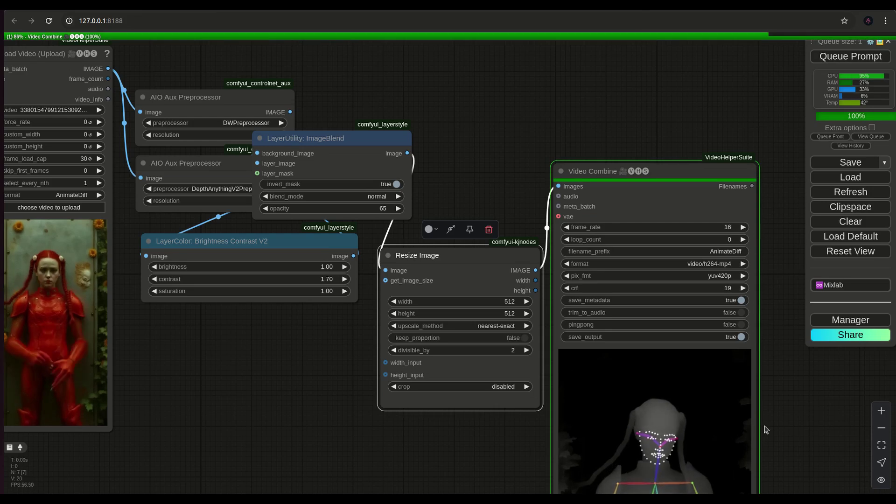
pyautogui.moveTo(807, 458); pyautogui.dragTo(774, 326)
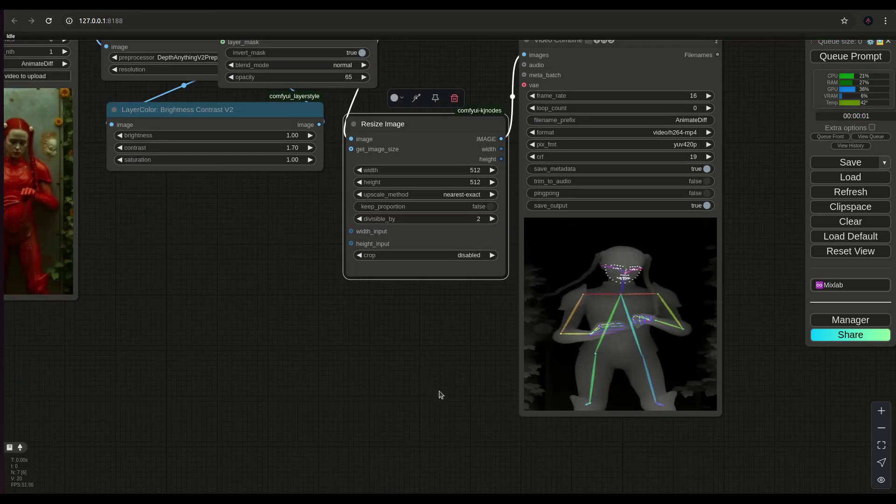
pyautogui.moveTo(441, 394); pyautogui.dragTo(508, 452)
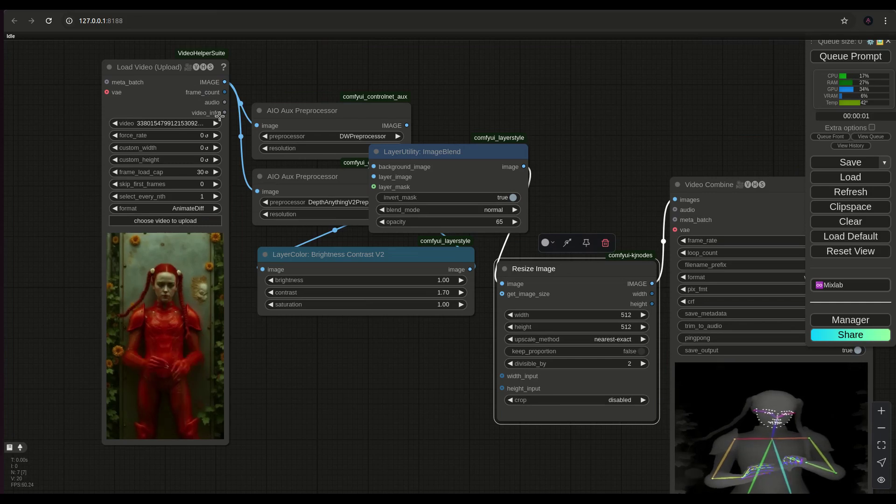
# Step: Add a Show Any node on Load Video's video_info, showing 720×1264, 25 fps, 141 frames
pyautogui.doubleClick(280, 363)
pyautogui.write('s')
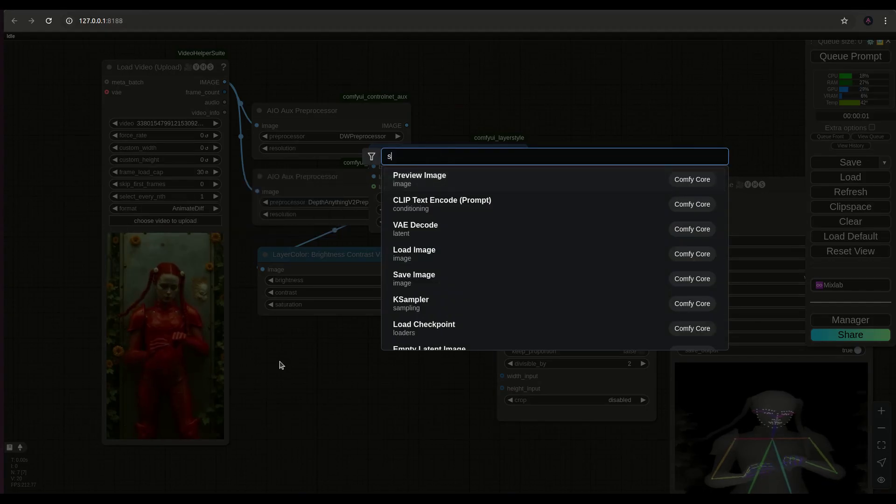
pyautogui.write('how a')
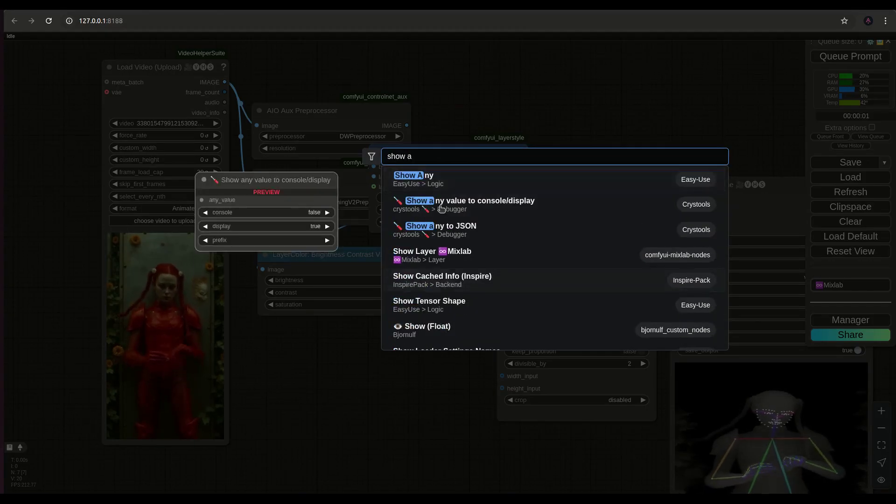
pyautogui.click(451, 177)
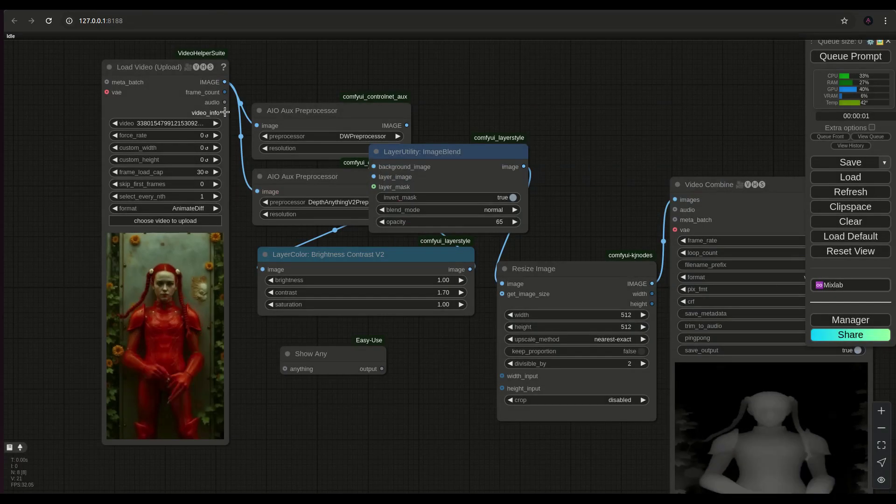
pyautogui.moveTo(225, 112); pyautogui.dragTo(284, 369)
pyautogui.moveTo(385, 410); pyautogui.dragTo(386, 488)
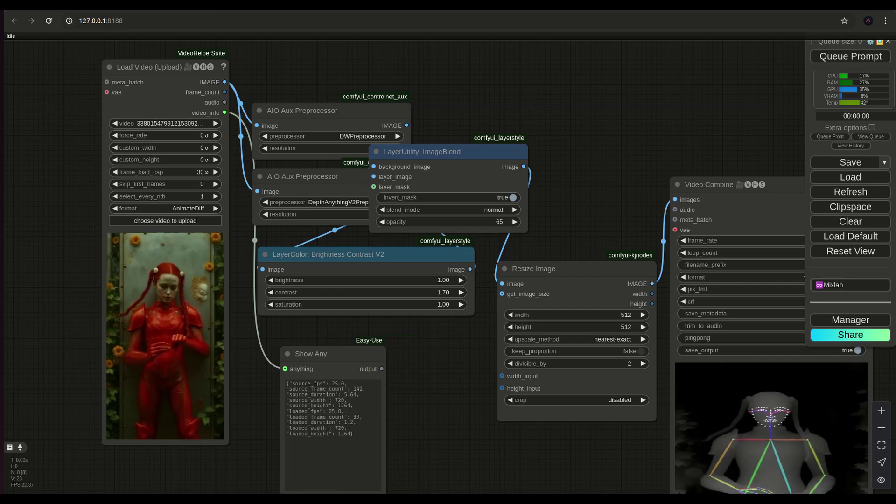
pyautogui.scroll(5, 383, 403)
pyautogui.scroll(-5, 358, 415)
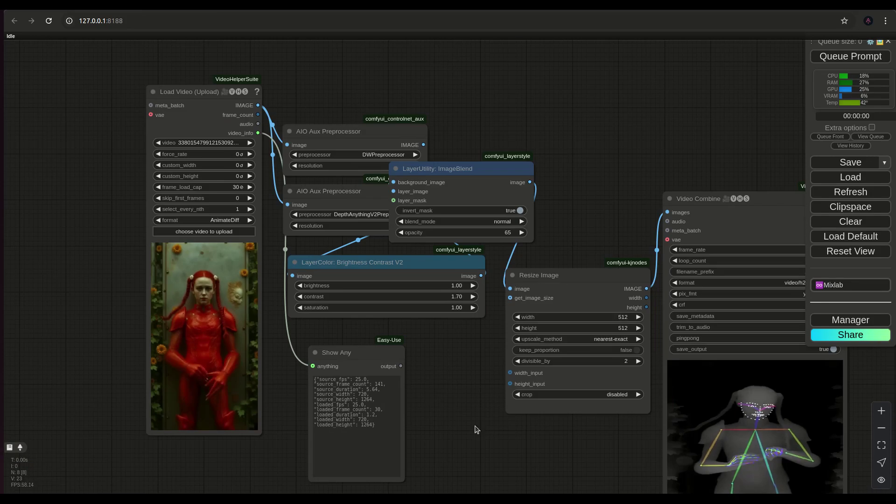
pyautogui.moveTo(476, 426); pyautogui.dragTo(346, 390)
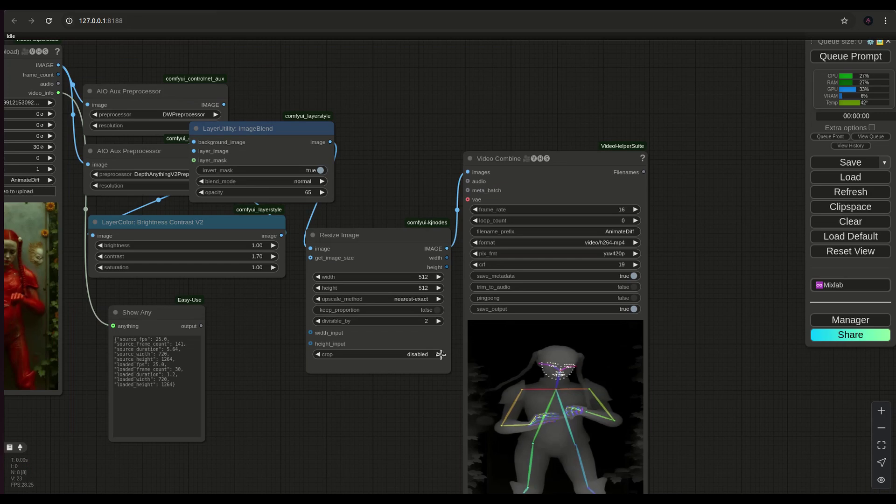
# Step: Connect ImageBlend's image to Resize Image's get_image_size input and re-run the workflow
pyautogui.moveTo(424, 400); pyautogui.dragTo(389, 404)
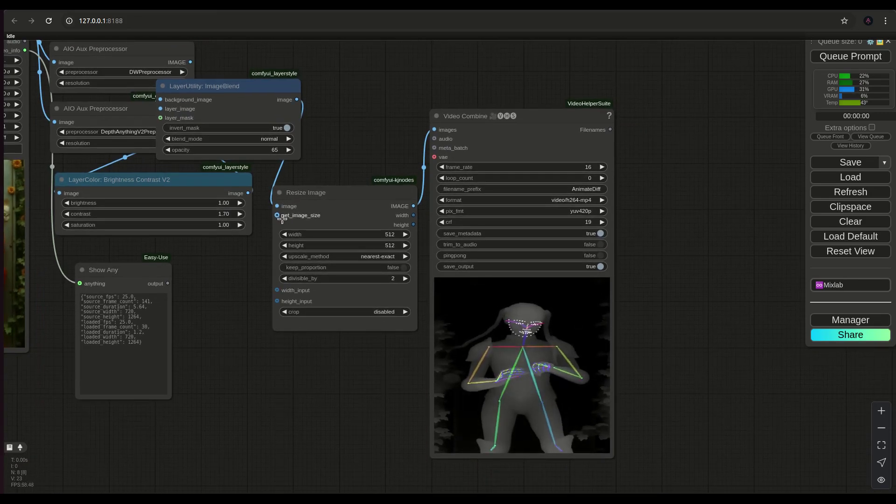
pyautogui.moveTo(294, 103); pyautogui.dragTo(277, 216)
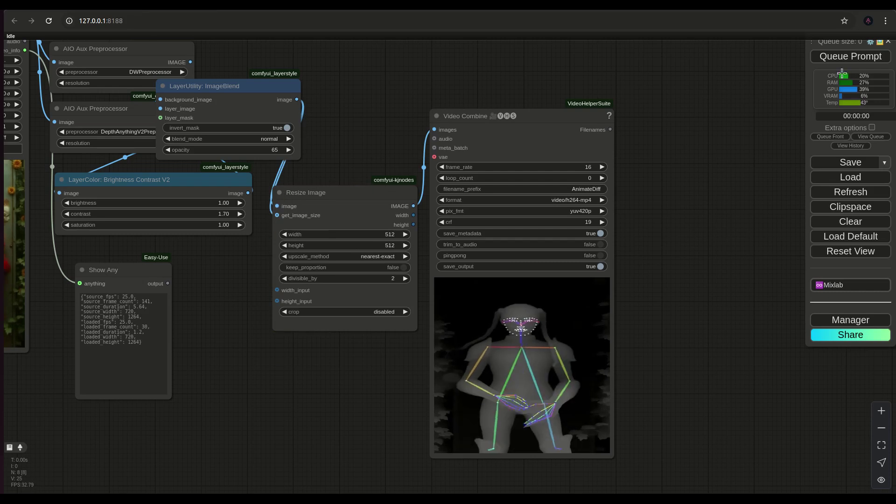
pyautogui.click(843, 56)
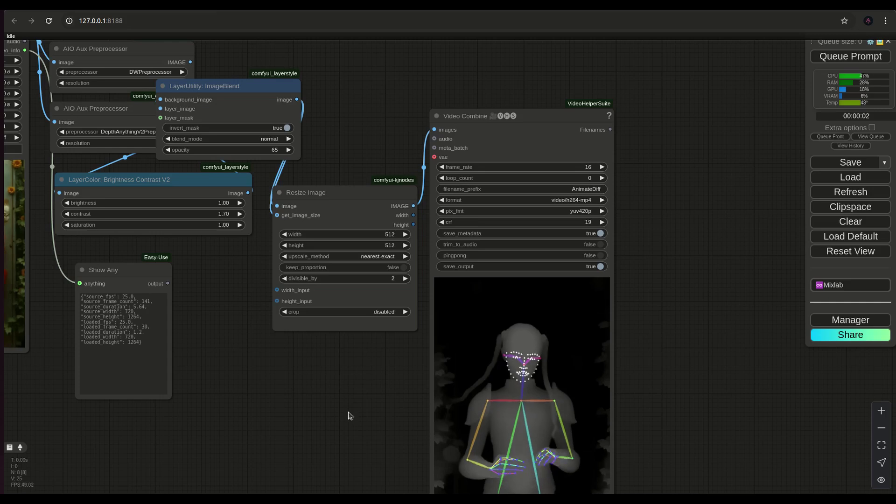
# Step: Move the Resize Image node lower in the graph
pyautogui.moveTo(350, 415); pyautogui.dragTo(372, 364)
pyautogui.moveTo(340, 140); pyautogui.dragTo(346, 185)
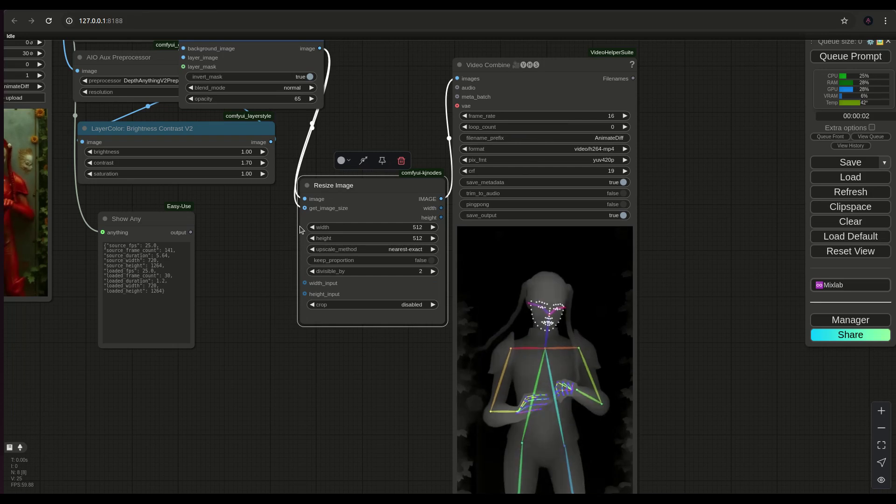
pyautogui.moveTo(84, 332); pyautogui.dragTo(111, 337)
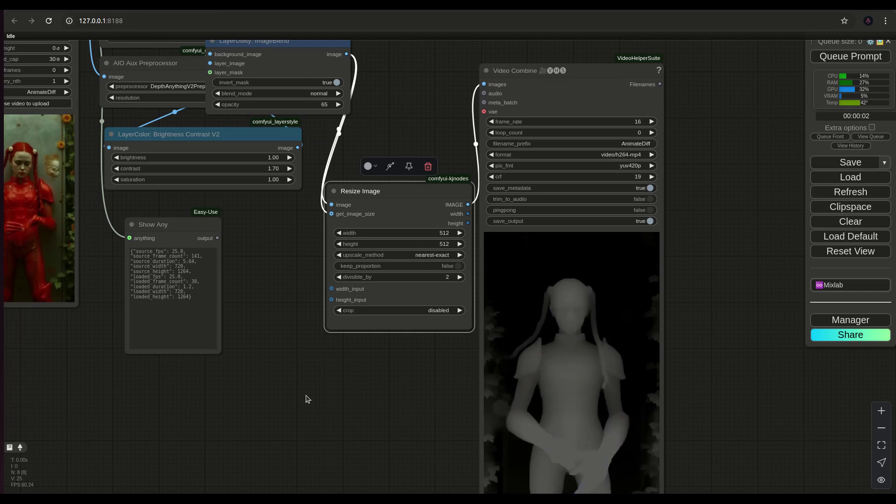
pyautogui.moveTo(282, 107); pyautogui.dragTo(421, 218)
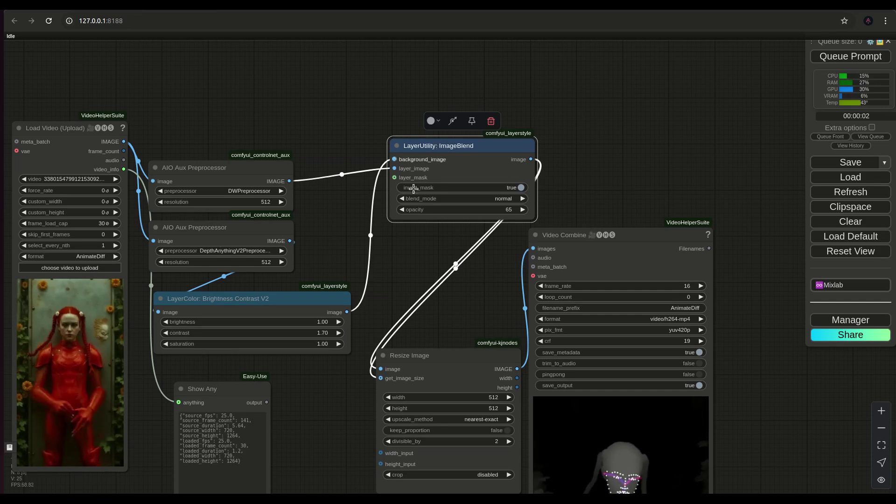
# Step: Shift ImageBlend, Resize Image, Show Any, both preprocessors and Brightness Contrast into a tighter column
pyautogui.moveTo(443, 149); pyautogui.dragTo(432, 167)
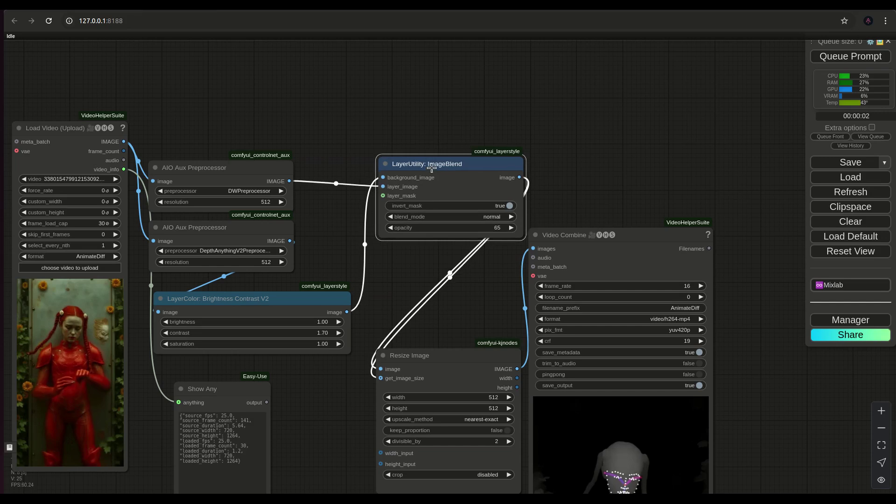
pyautogui.click(264, 201)
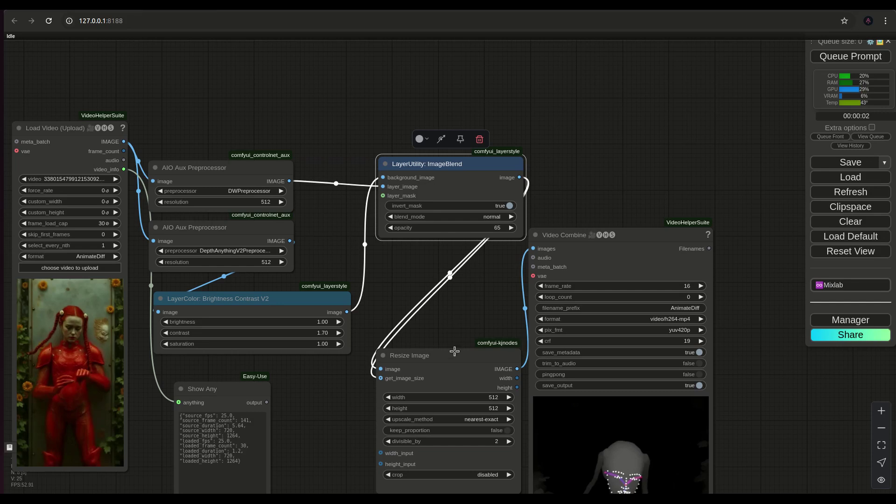
pyautogui.moveTo(437, 353); pyautogui.dragTo(432, 285)
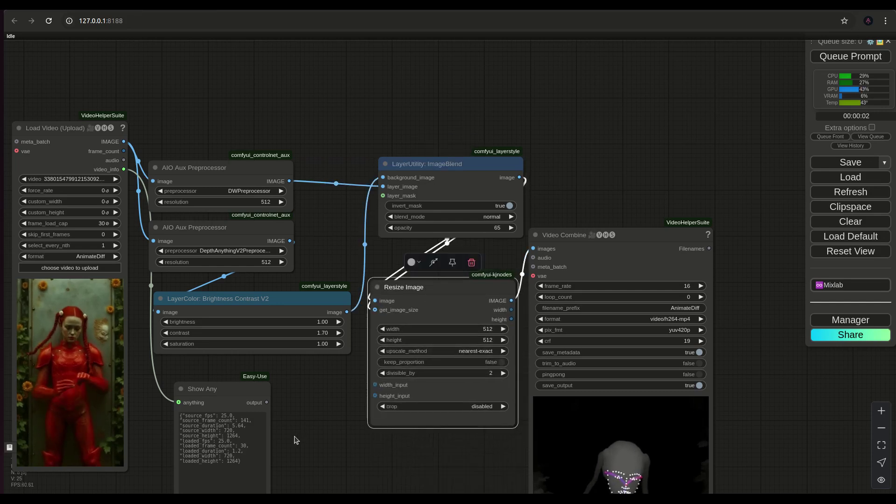
pyautogui.moveTo(226, 387); pyautogui.dragTo(199, 368)
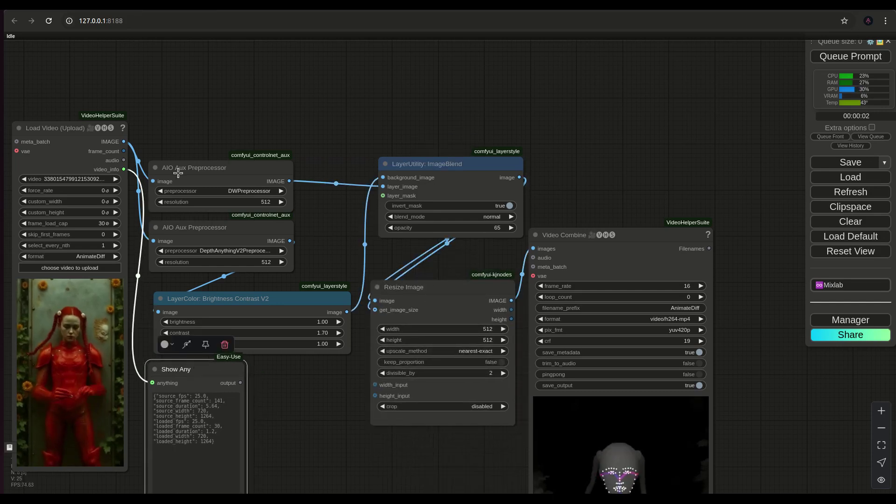
pyautogui.moveTo(174, 169); pyautogui.dragTo(179, 136)
pyautogui.moveTo(174, 230); pyautogui.dragTo(181, 201)
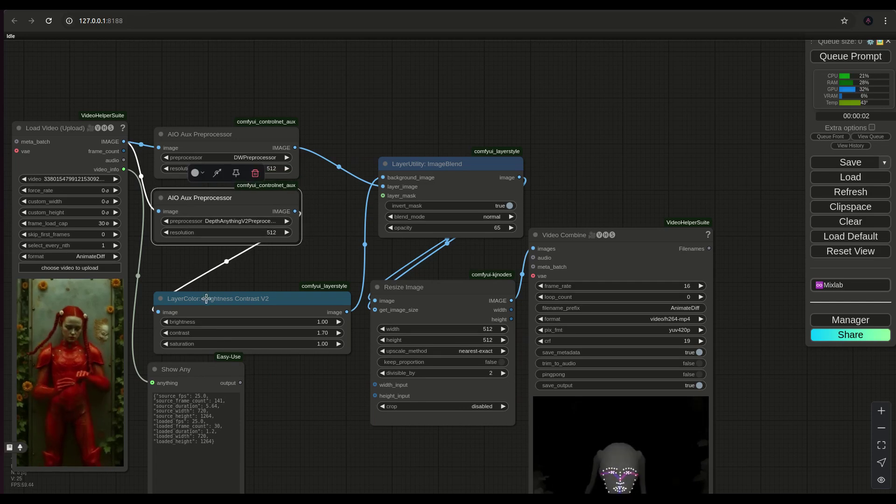
pyautogui.moveTo(206, 296); pyautogui.dragTo(201, 251)
pyautogui.moveTo(176, 369); pyautogui.dragTo(175, 333)
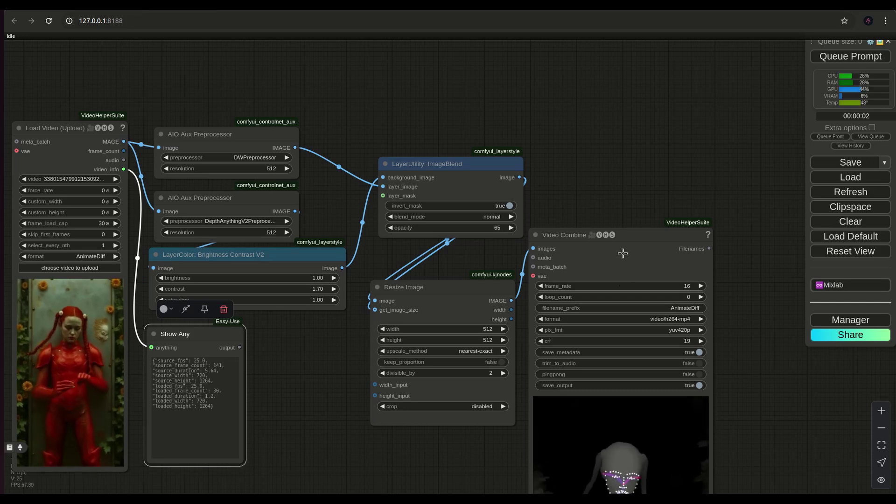
# Step: Move Video Combine and Resize Image up beside ImageBlend and zoom out on the workflow
pyautogui.moveTo(655, 231); pyautogui.dragTo(707, 169)
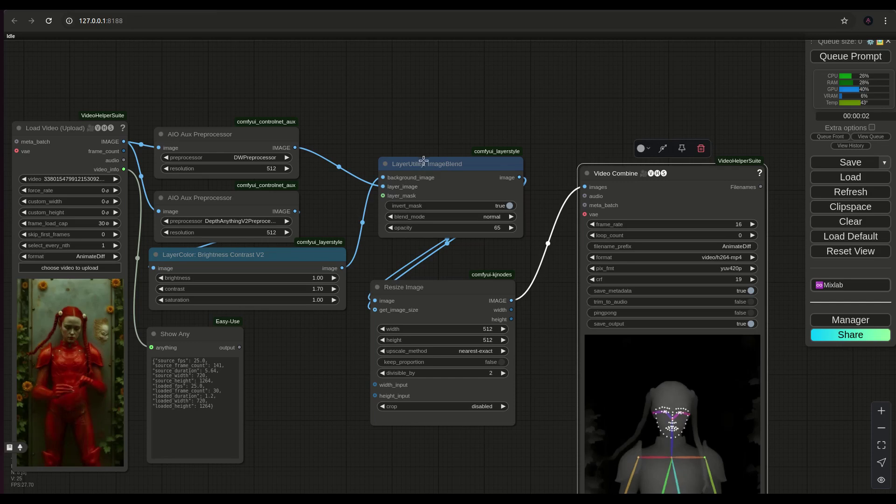
pyautogui.moveTo(422, 162); pyautogui.dragTo(409, 138)
pyautogui.moveTo(433, 285); pyautogui.dragTo(426, 230)
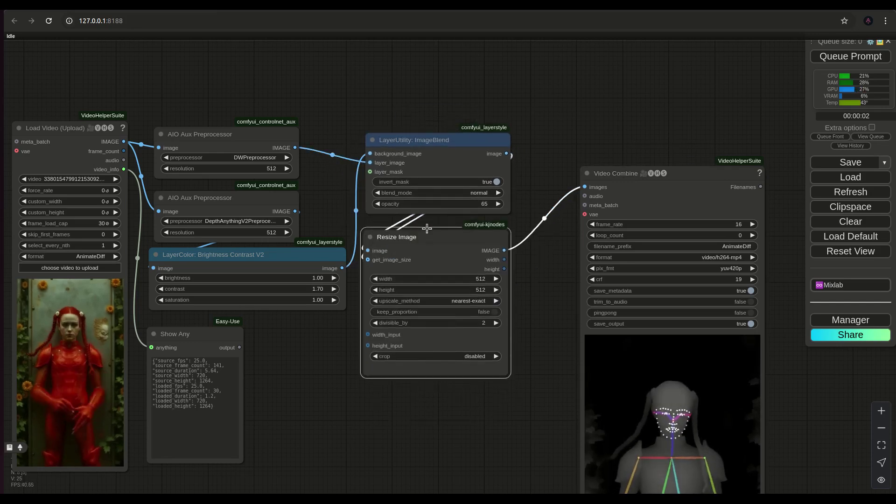
pyautogui.moveTo(385, 469); pyautogui.dragTo(372, 328)
pyautogui.scroll(-3, 340, 364)
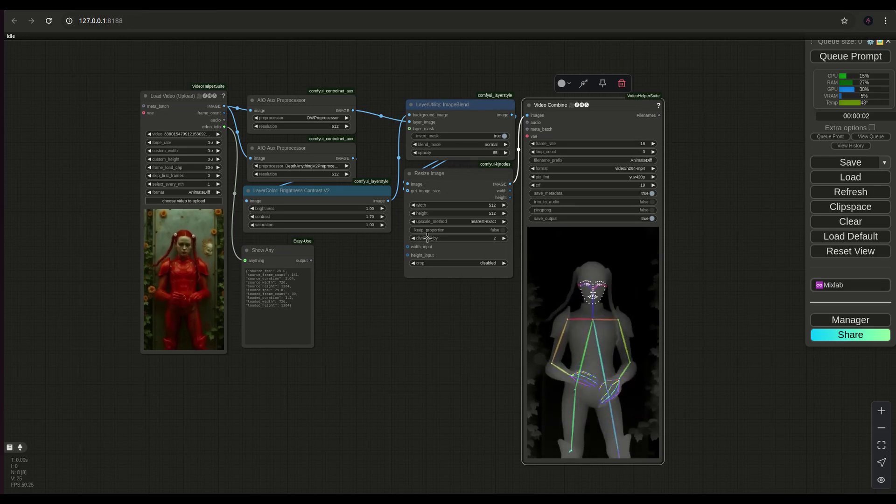
pyautogui.click(454, 190)
pyautogui.click(361, 386)
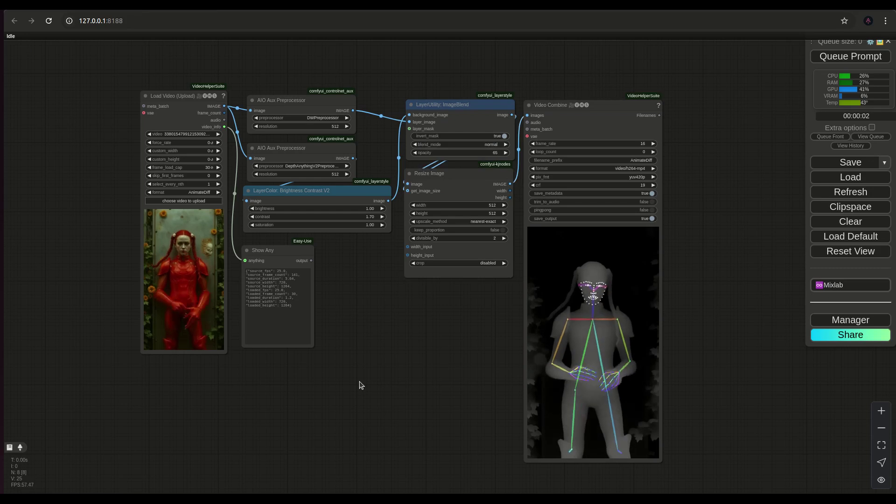